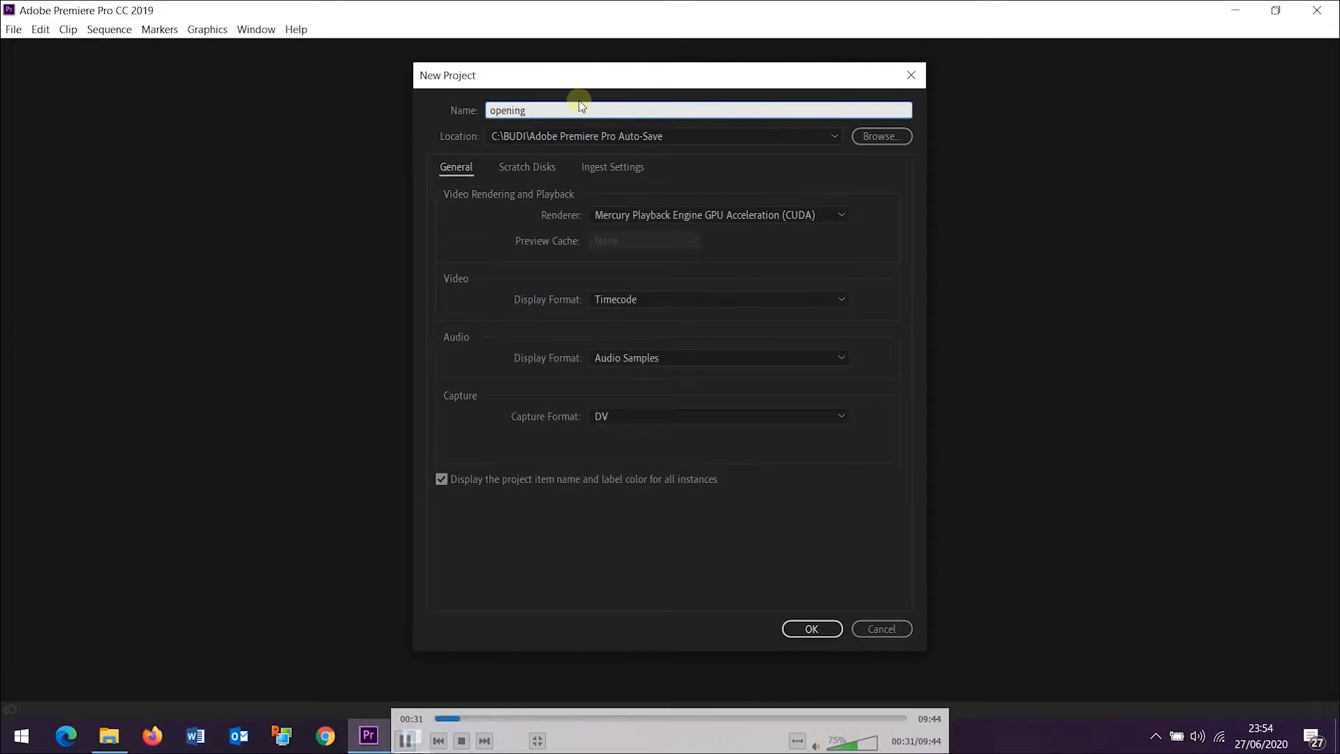
Set the location of the new project "opening" to C:\BUDI and create the project
click(860, 133)
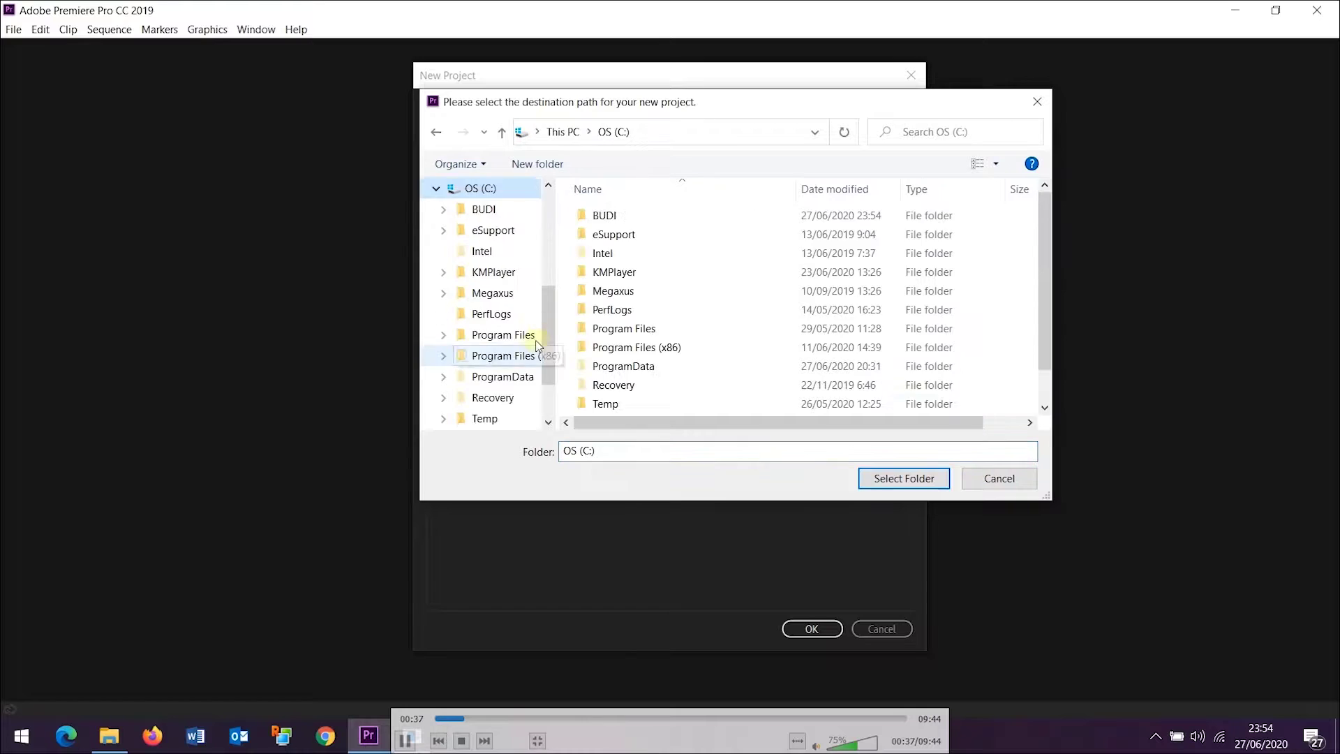
double_click(652, 214)
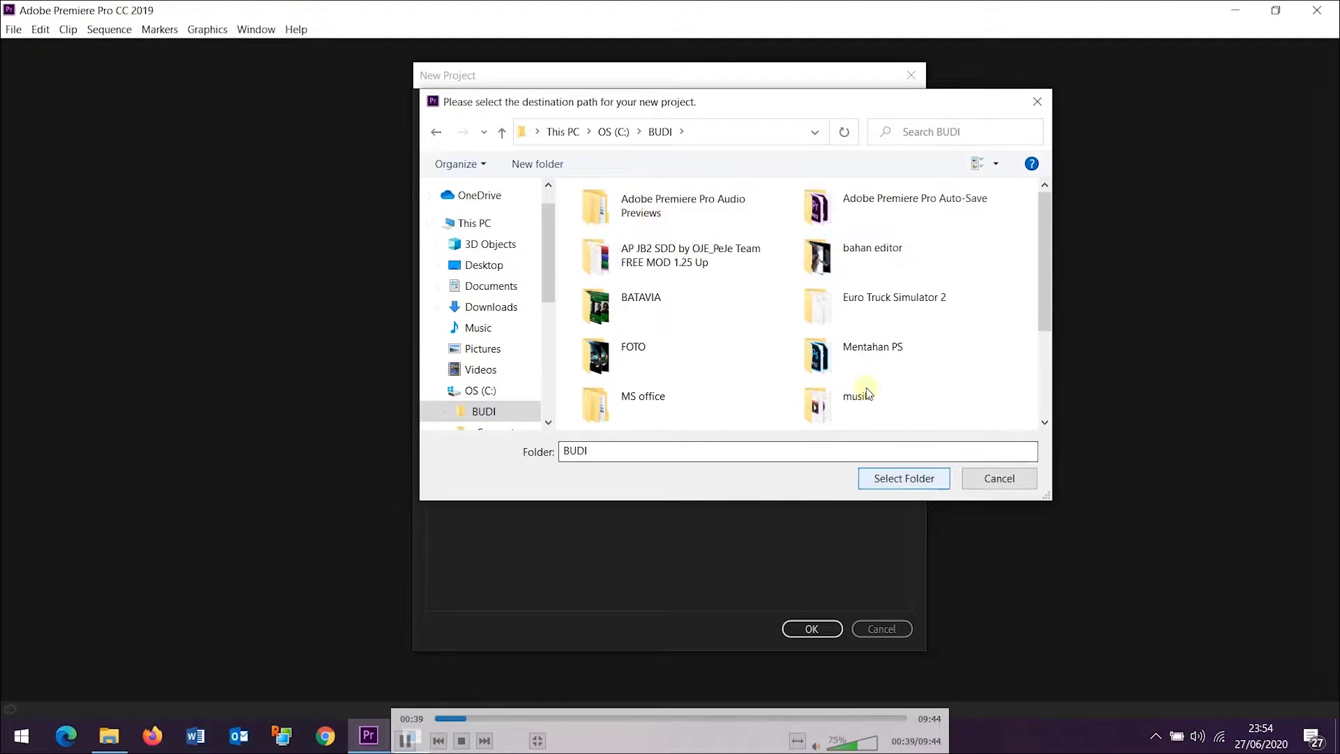
click(910, 480)
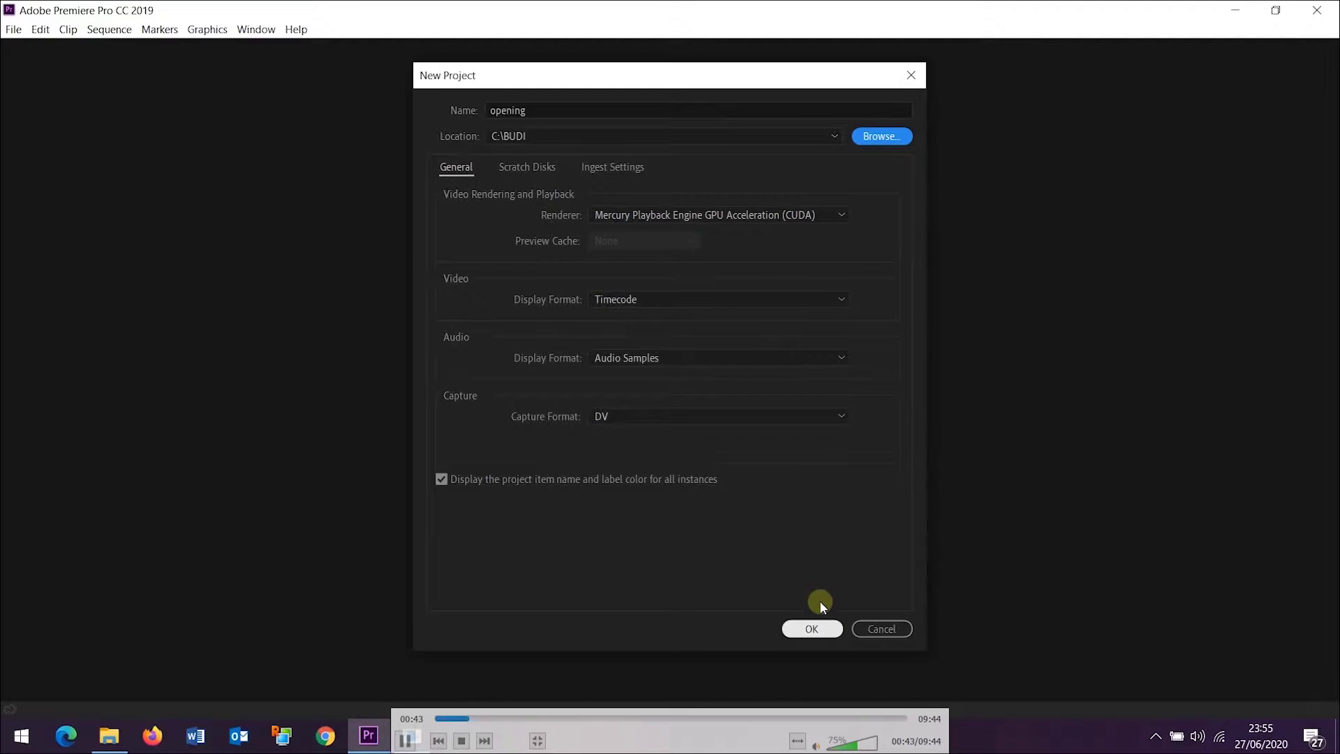
click(820, 624)
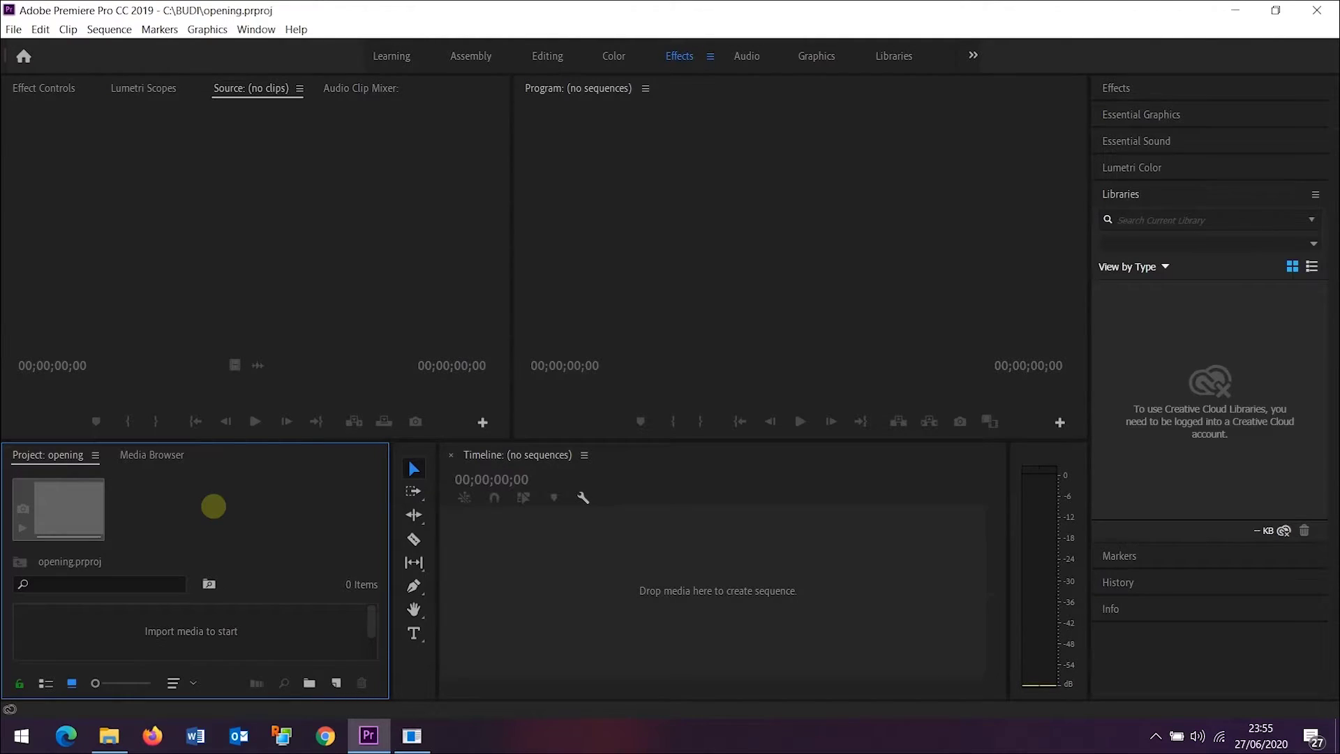
Import the video C0200.MP4 from the BUDI folder into the project
click(13, 30)
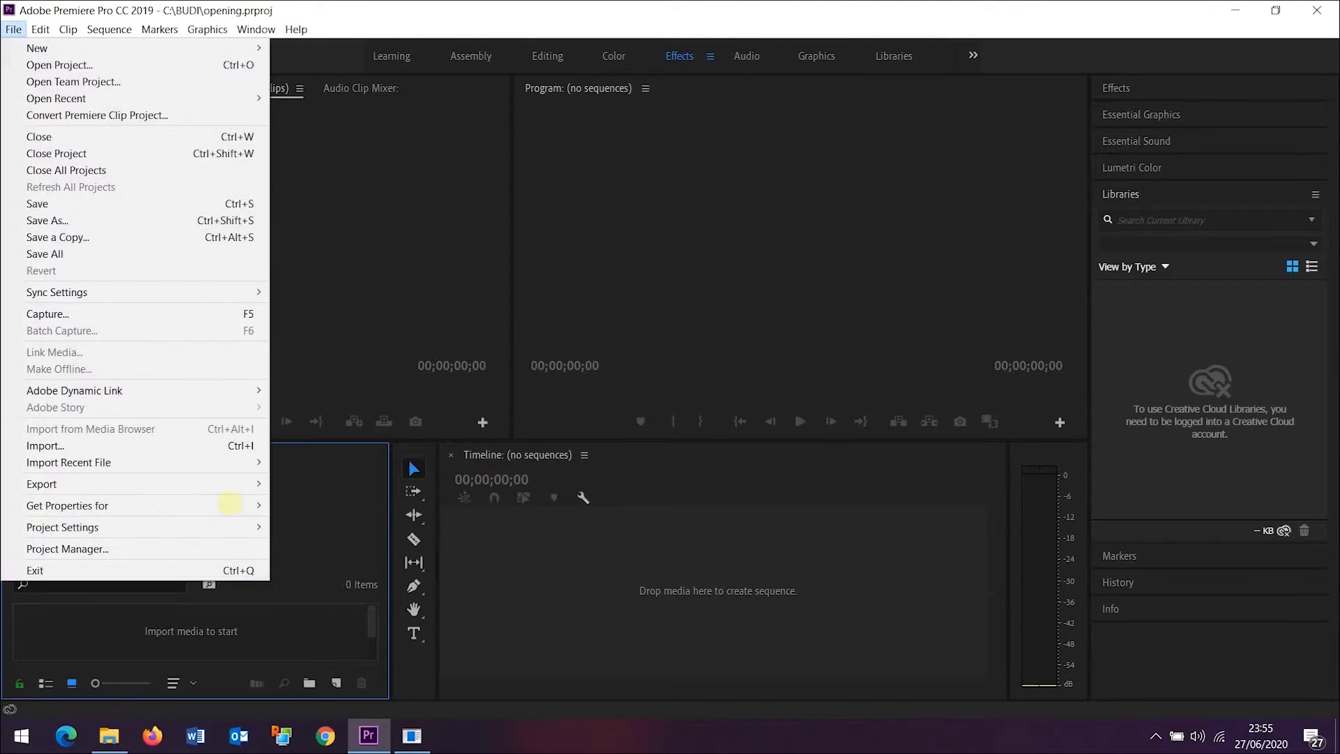
mouse_move(40, 29)
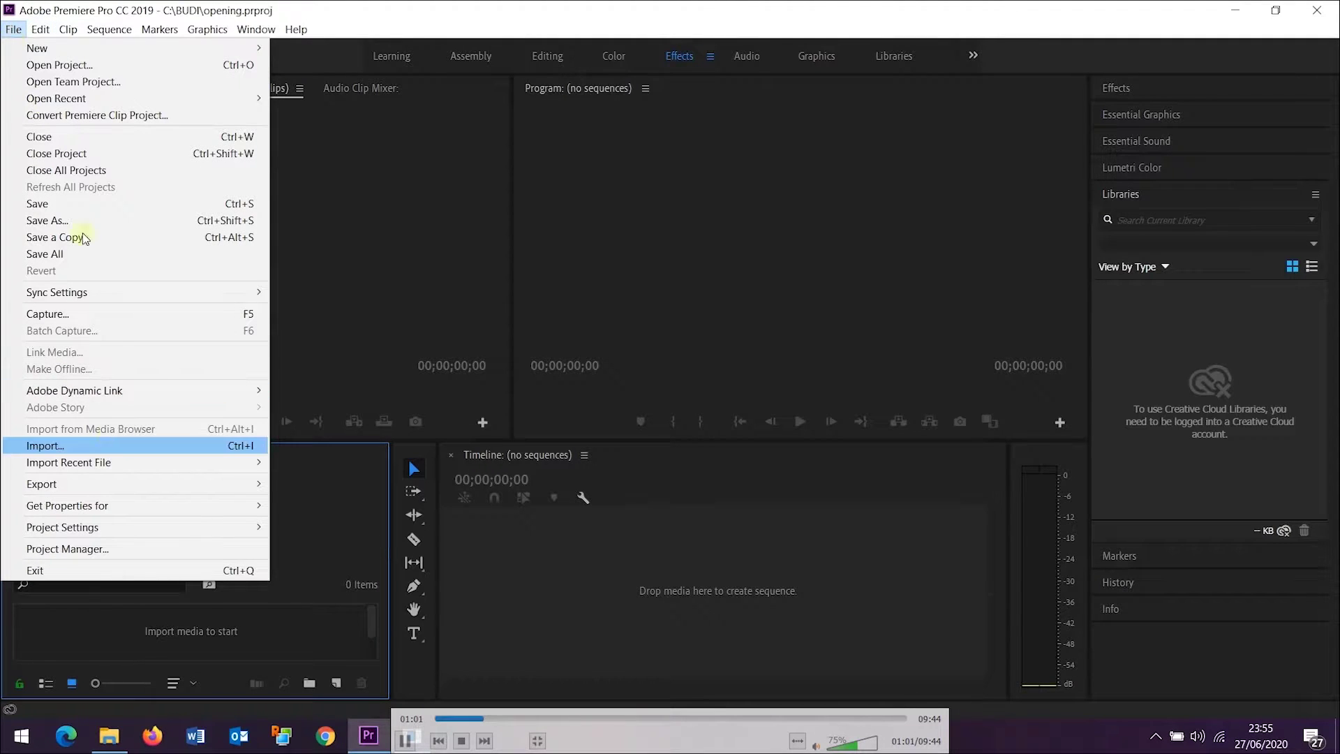
click(120, 451)
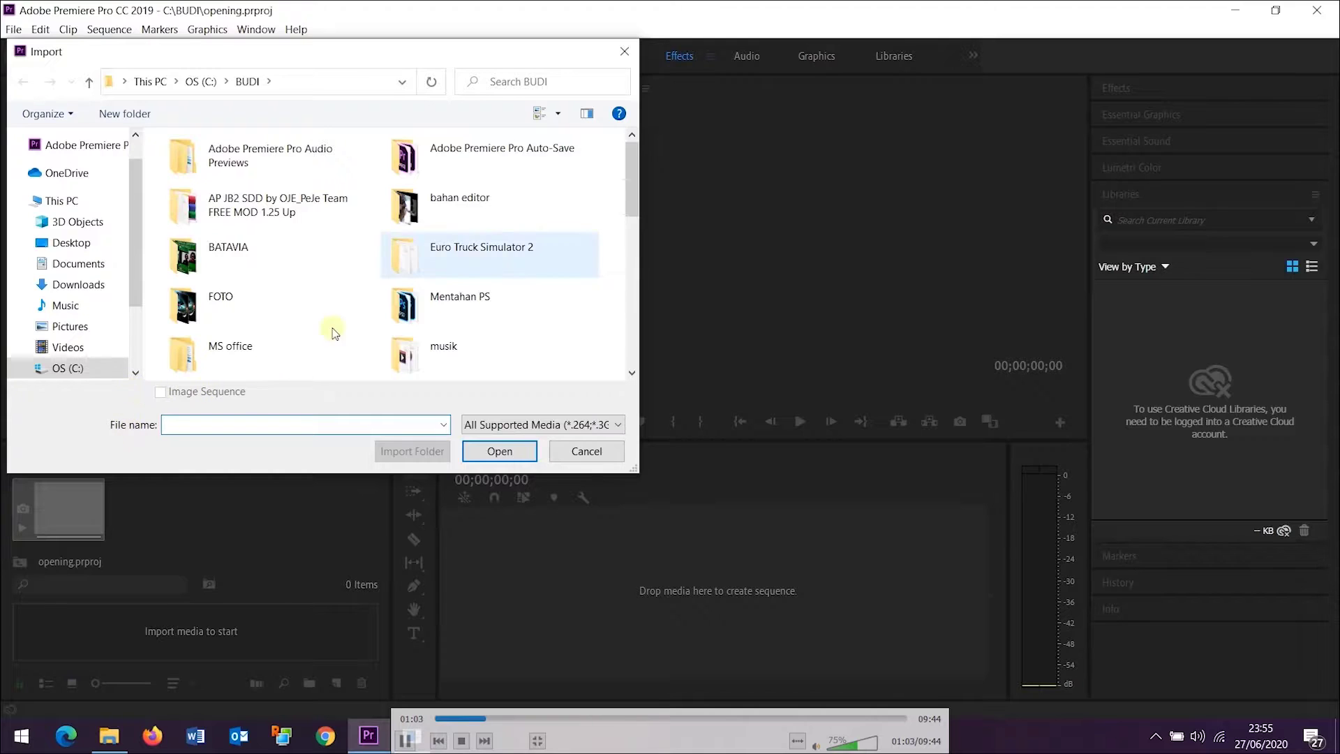
scroll(309, 256, down, 3)
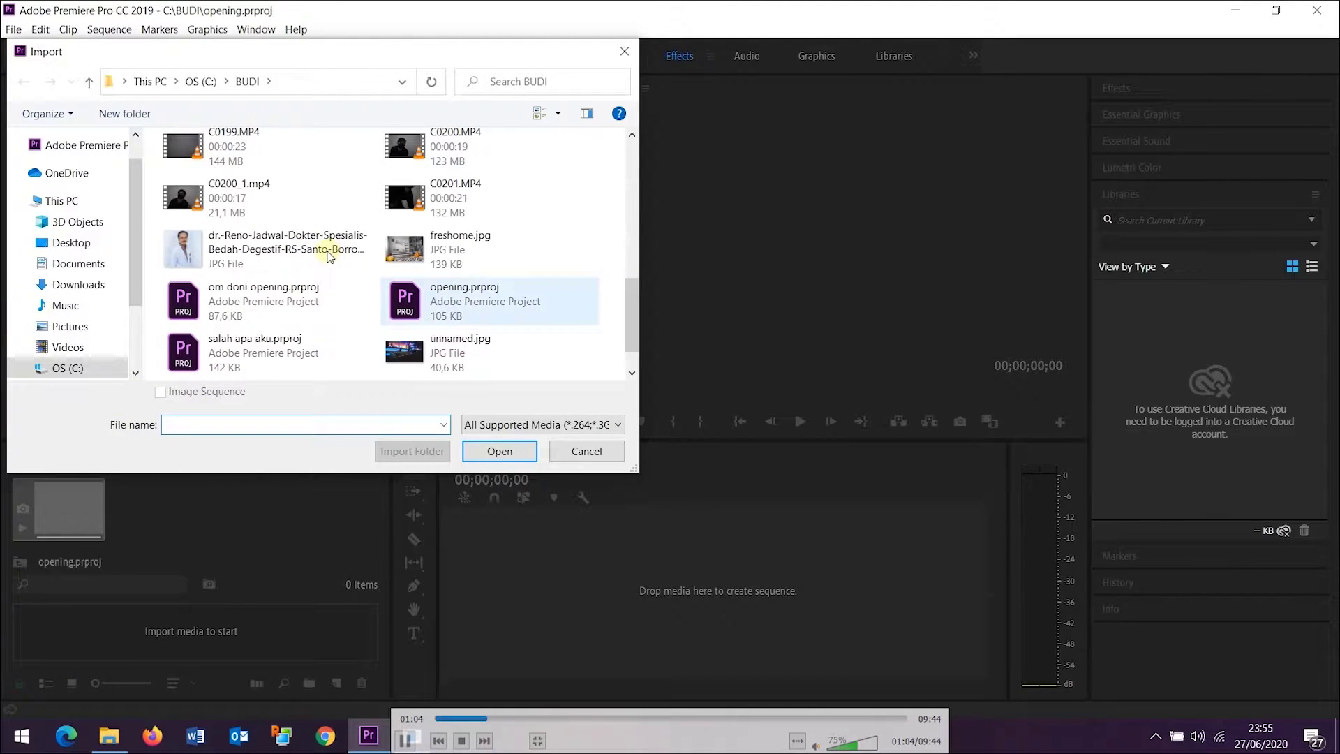
scroll(421, 312, up, 2)
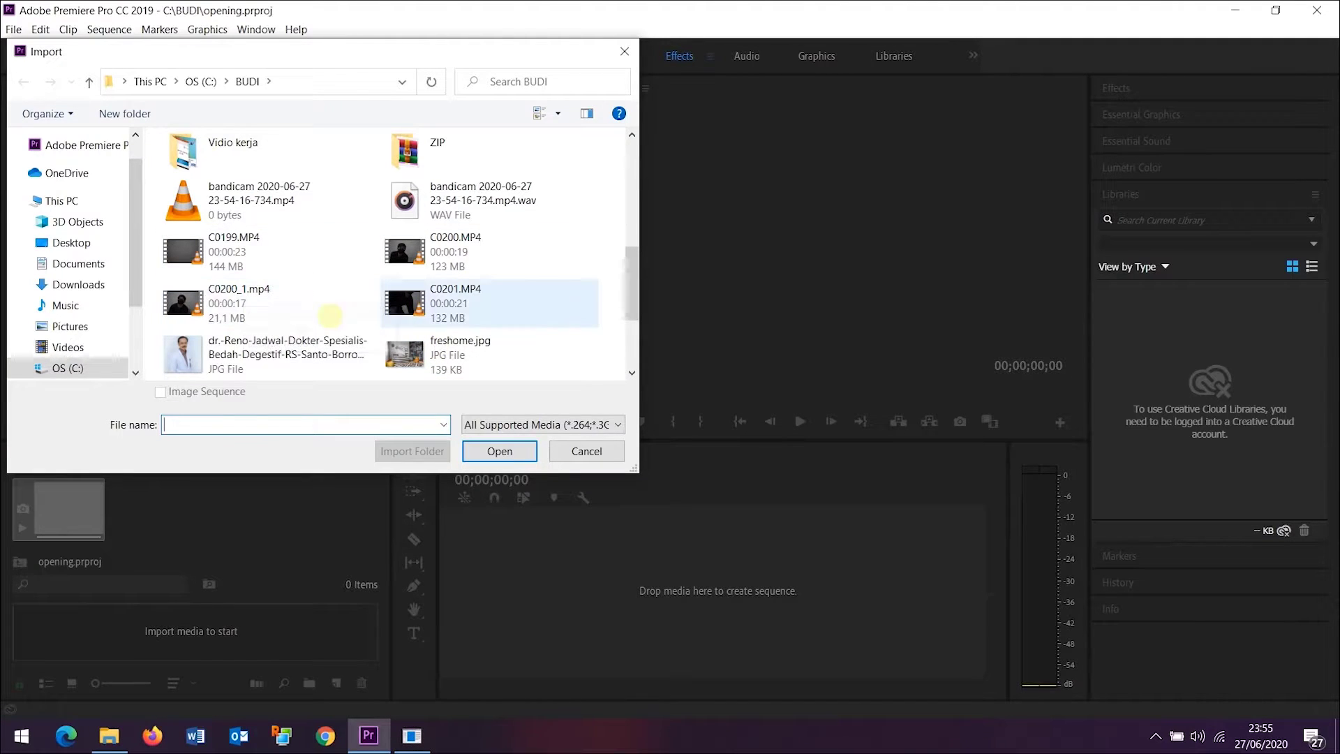
click(436, 310)
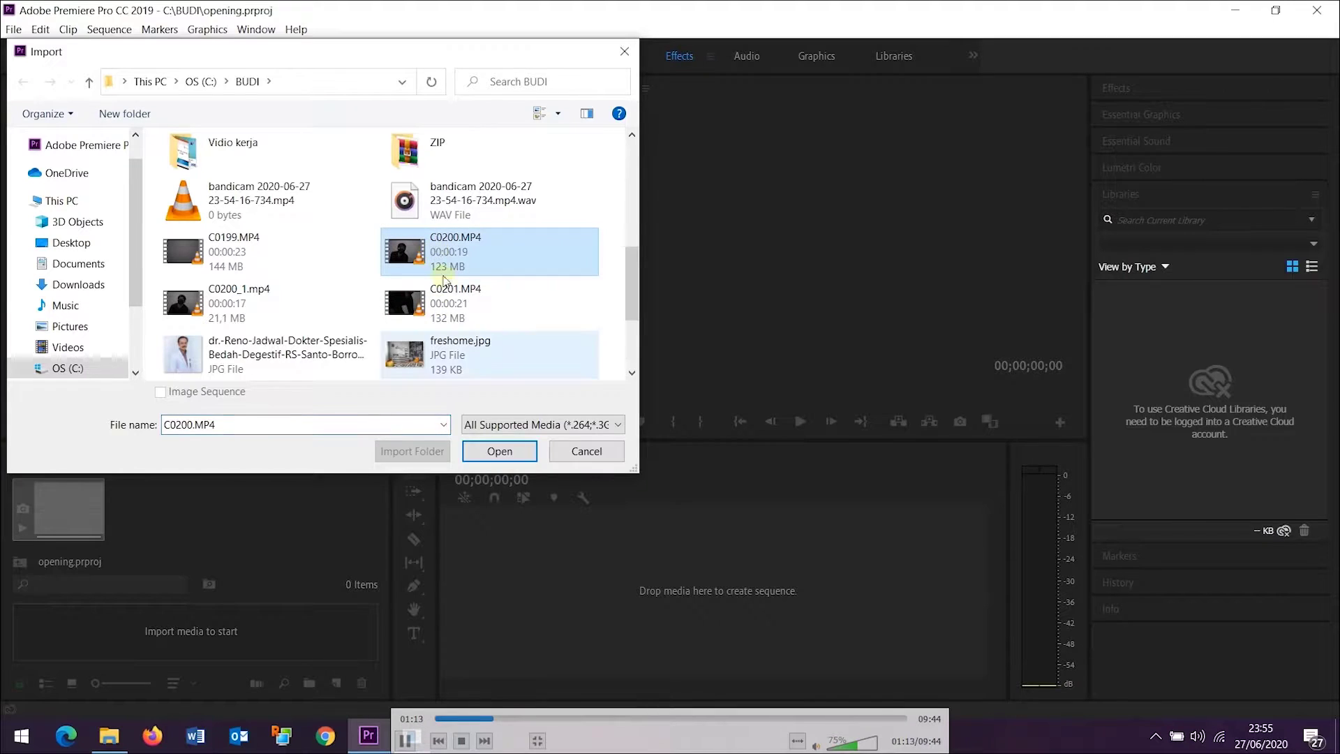
click(501, 451)
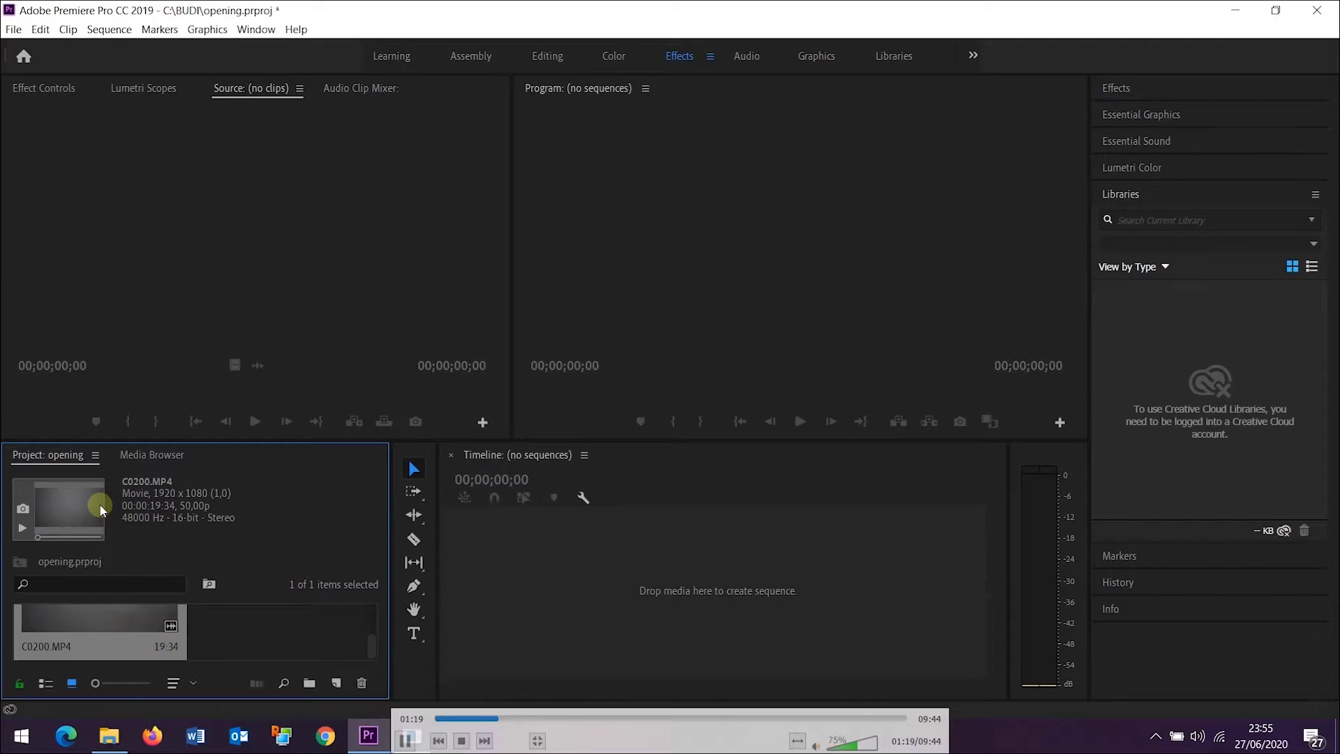
Mark In and Out points around an 8:43 section of C0200.MP4 and review it in a new sequence made from the clip
double_click(100, 504)
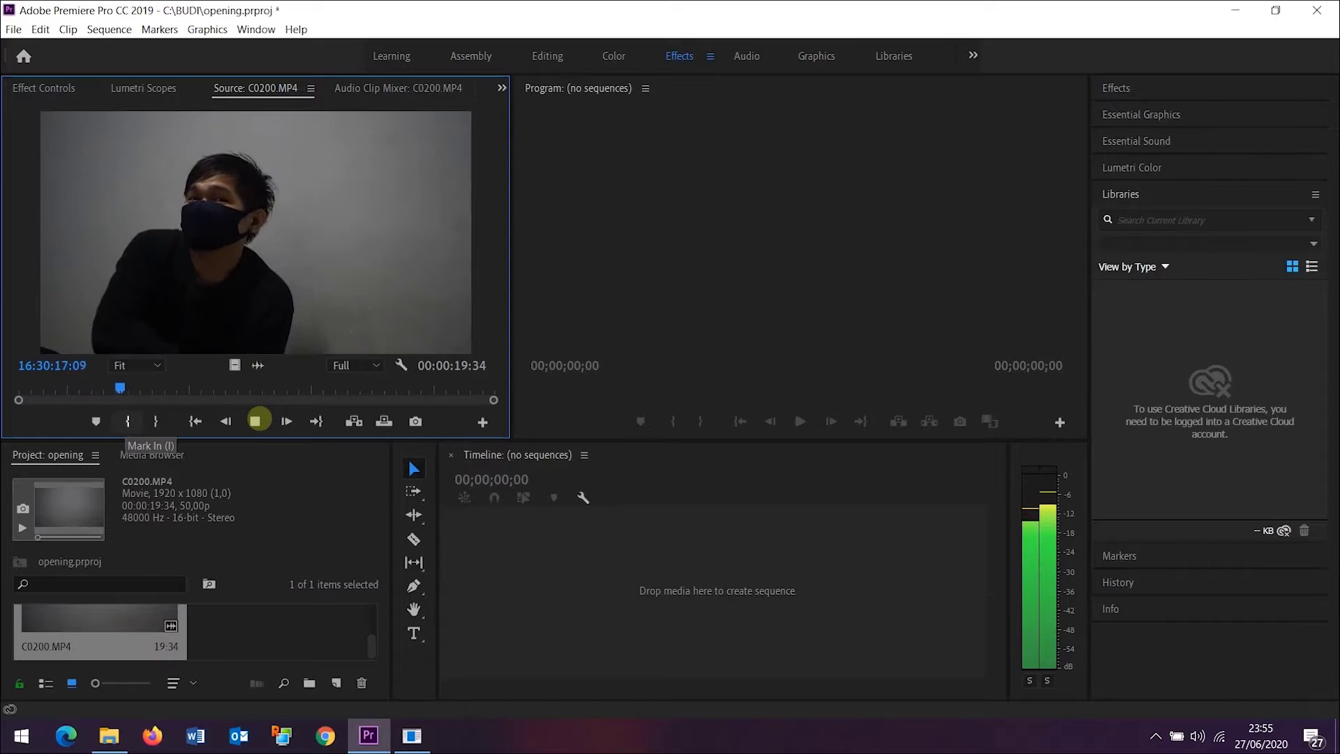
key(i)
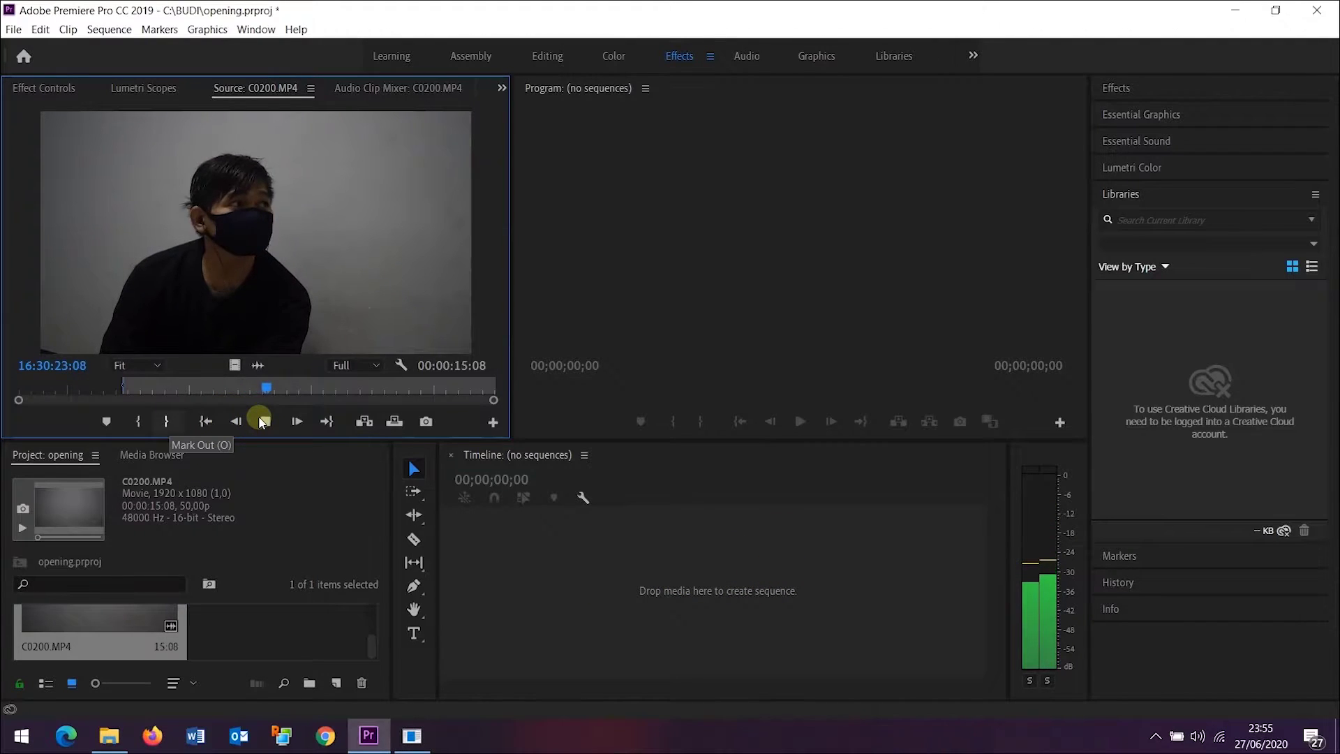
click(169, 419)
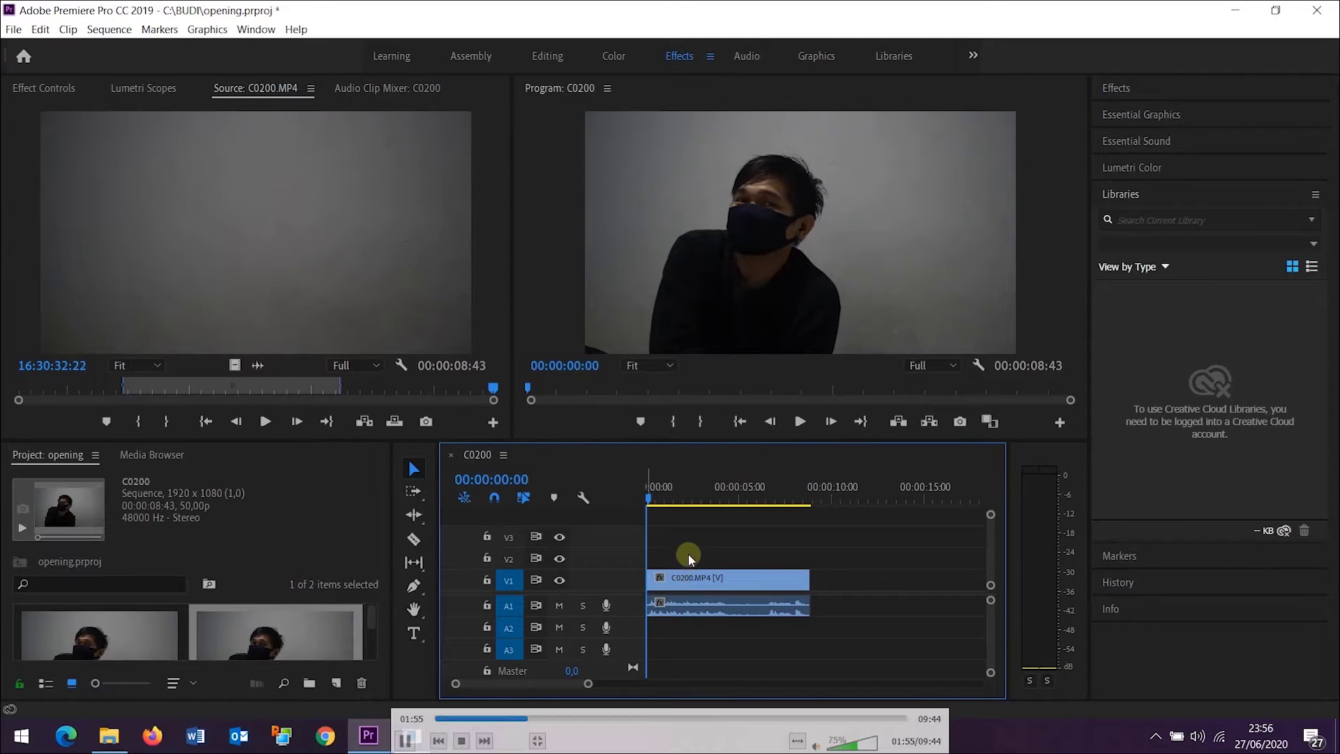
key(space)
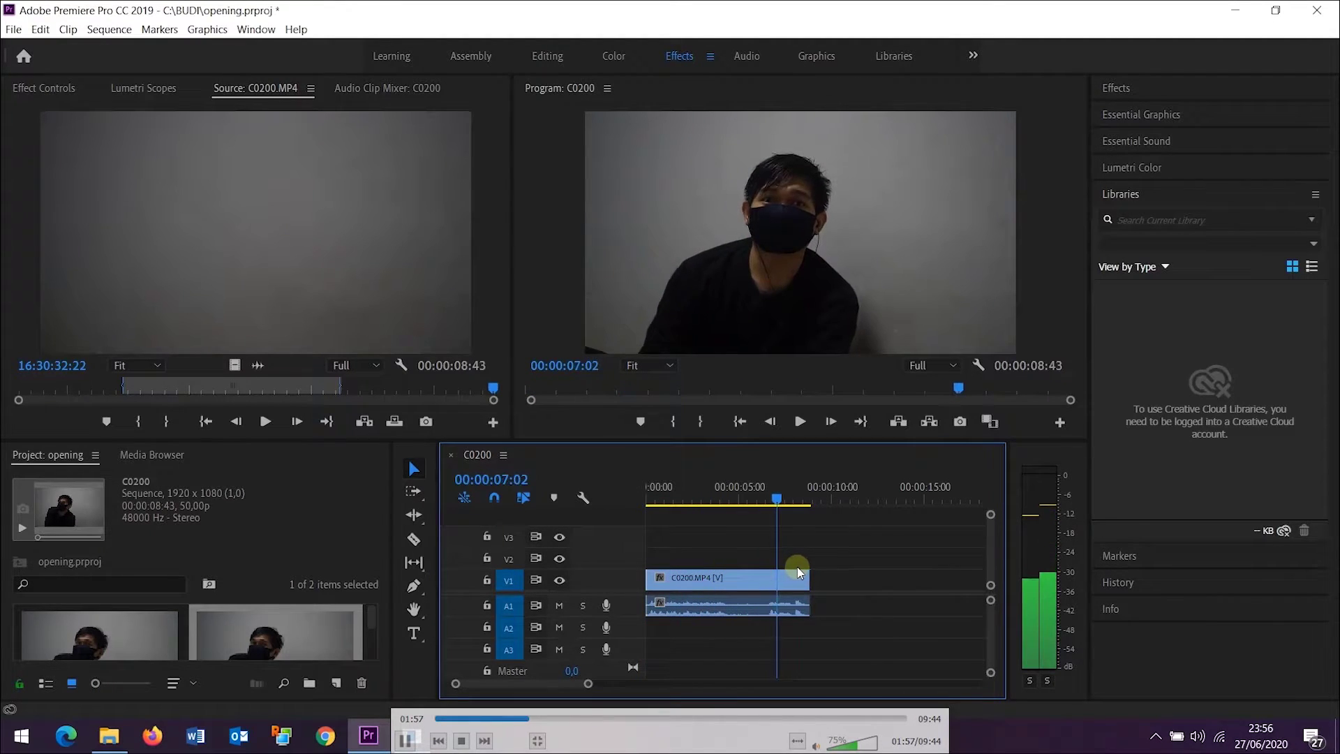
drag(761, 501, 645, 504)
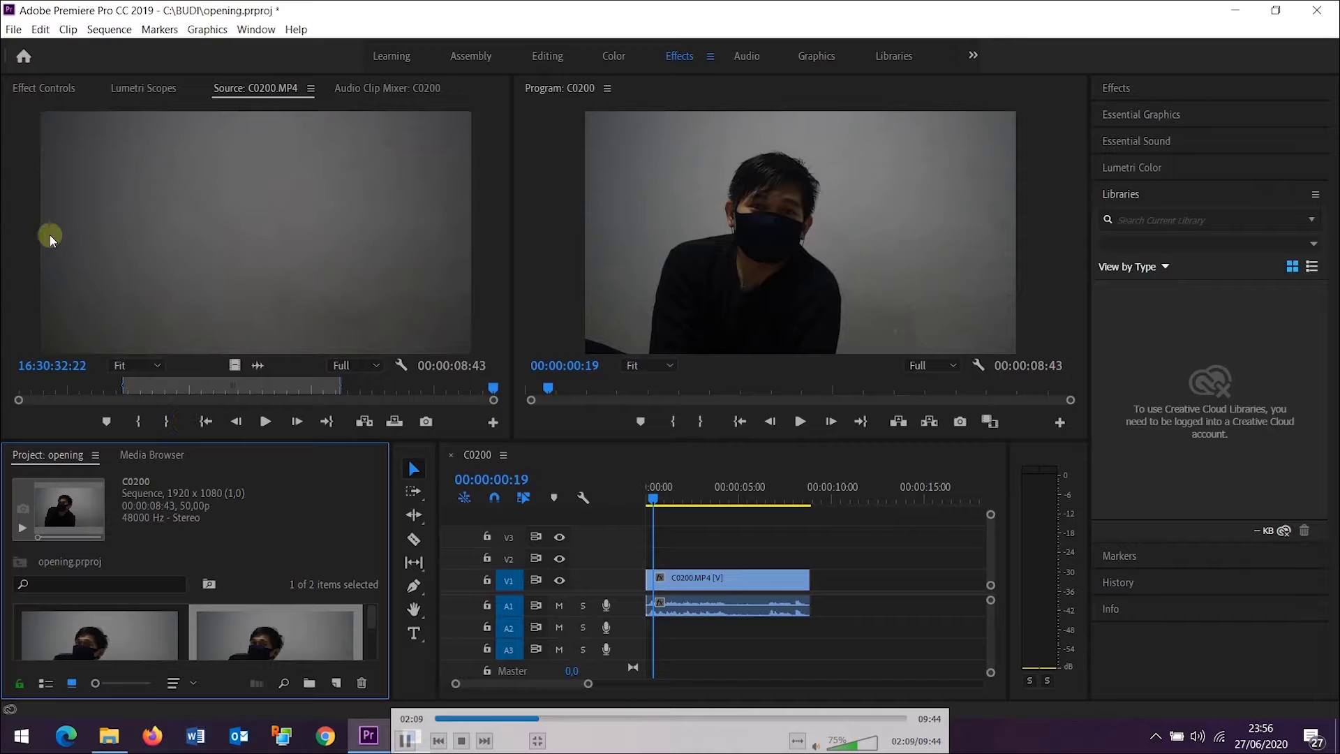
Import the image freshome.jpg from the BUDI folder into the project
click(13, 28)
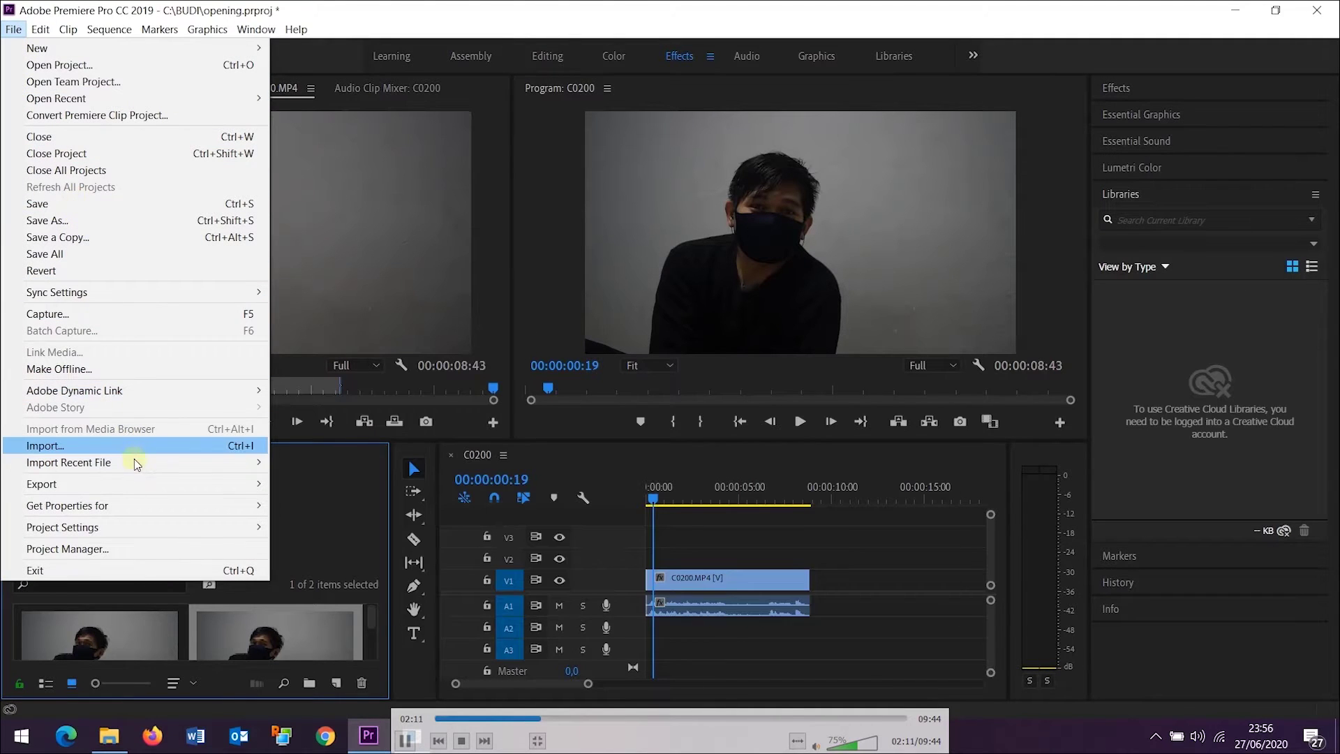
mouse_move(146, 454)
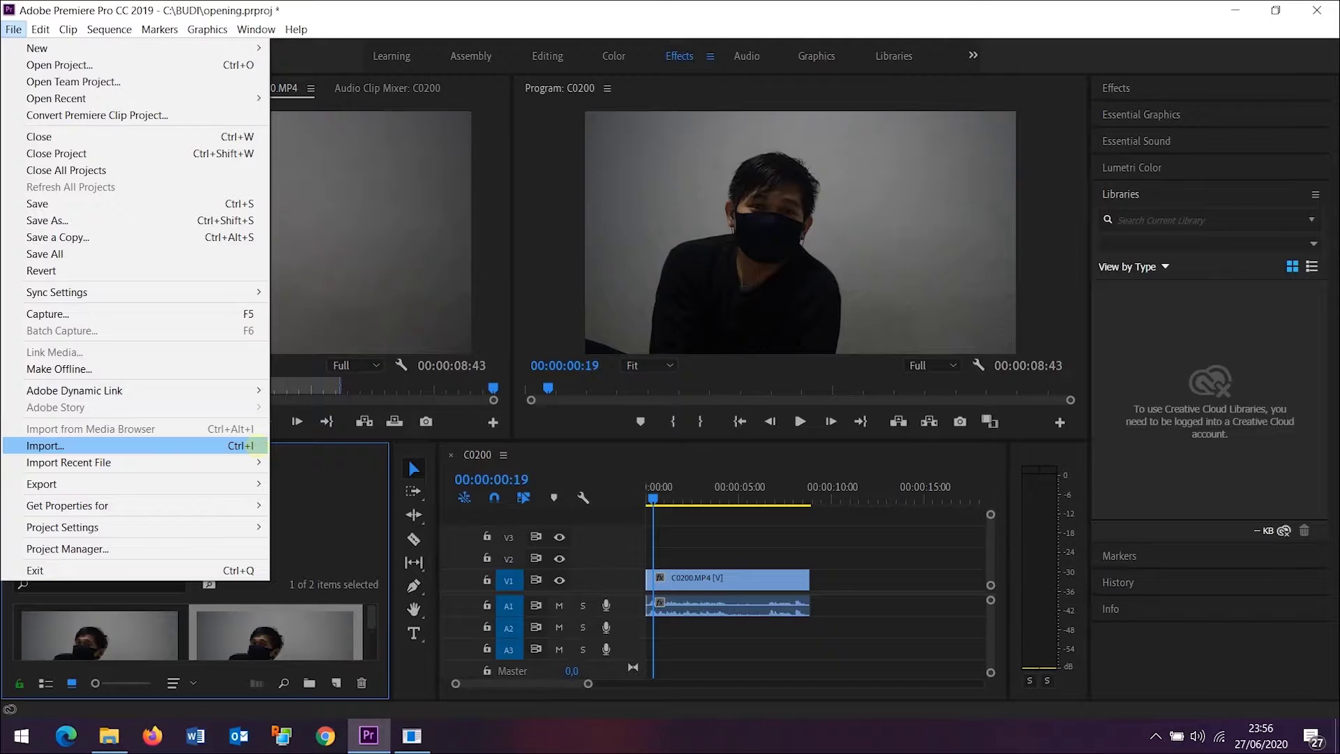
click(254, 446)
scroll(391, 301, down, 5)
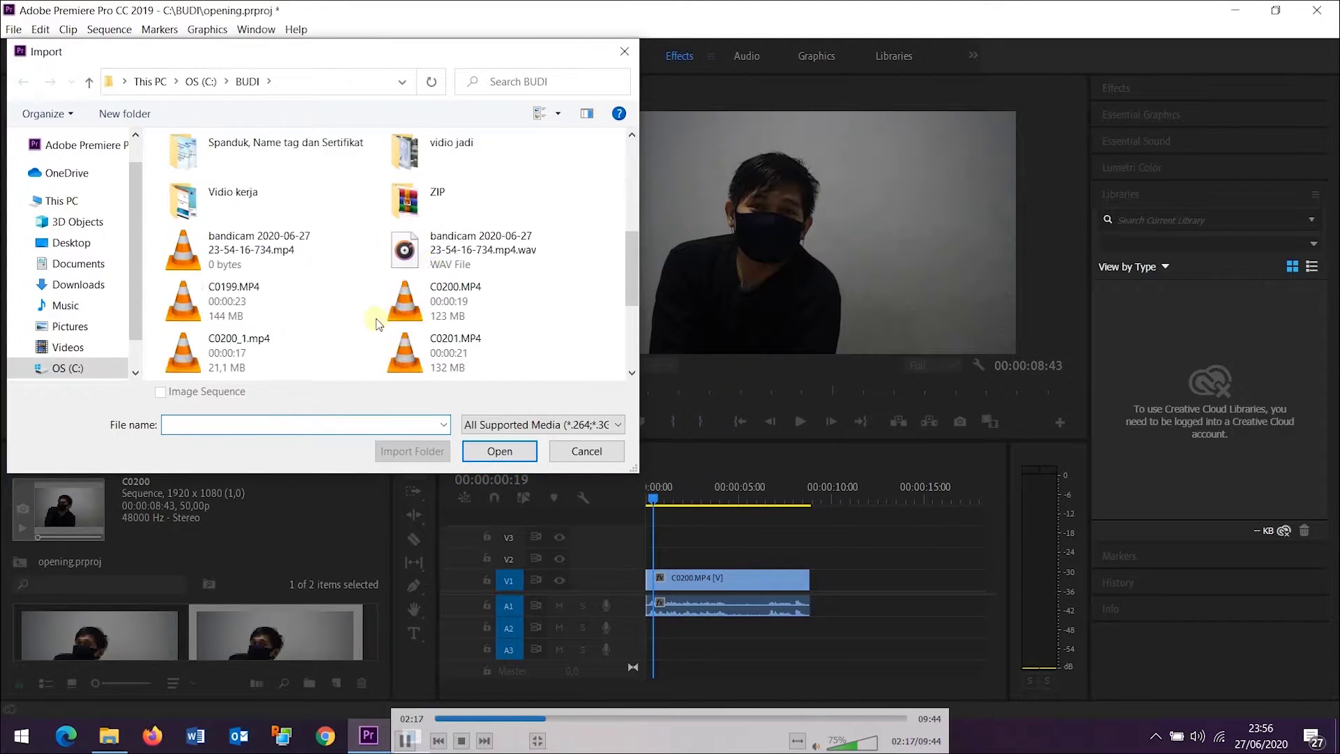
scroll(433, 272, down, 1)
scroll(314, 321, up, 2)
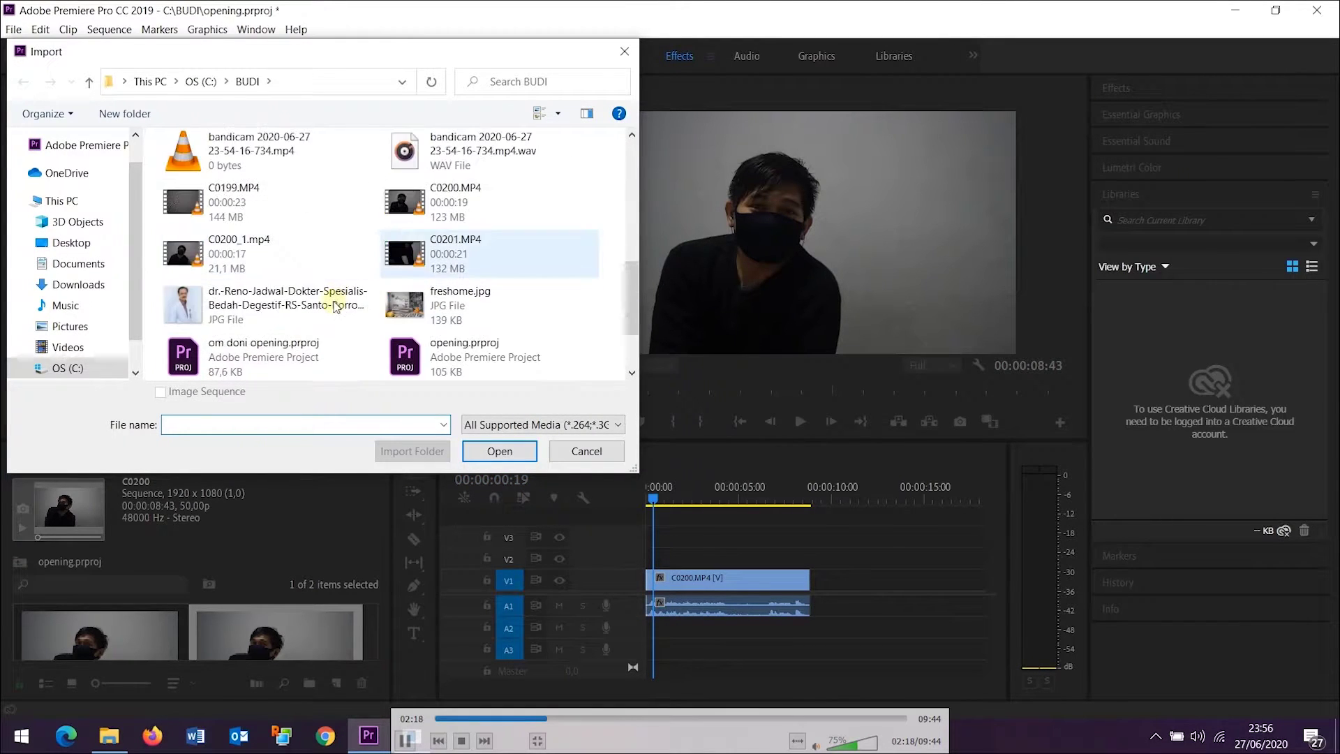
click(413, 291)
click(499, 452)
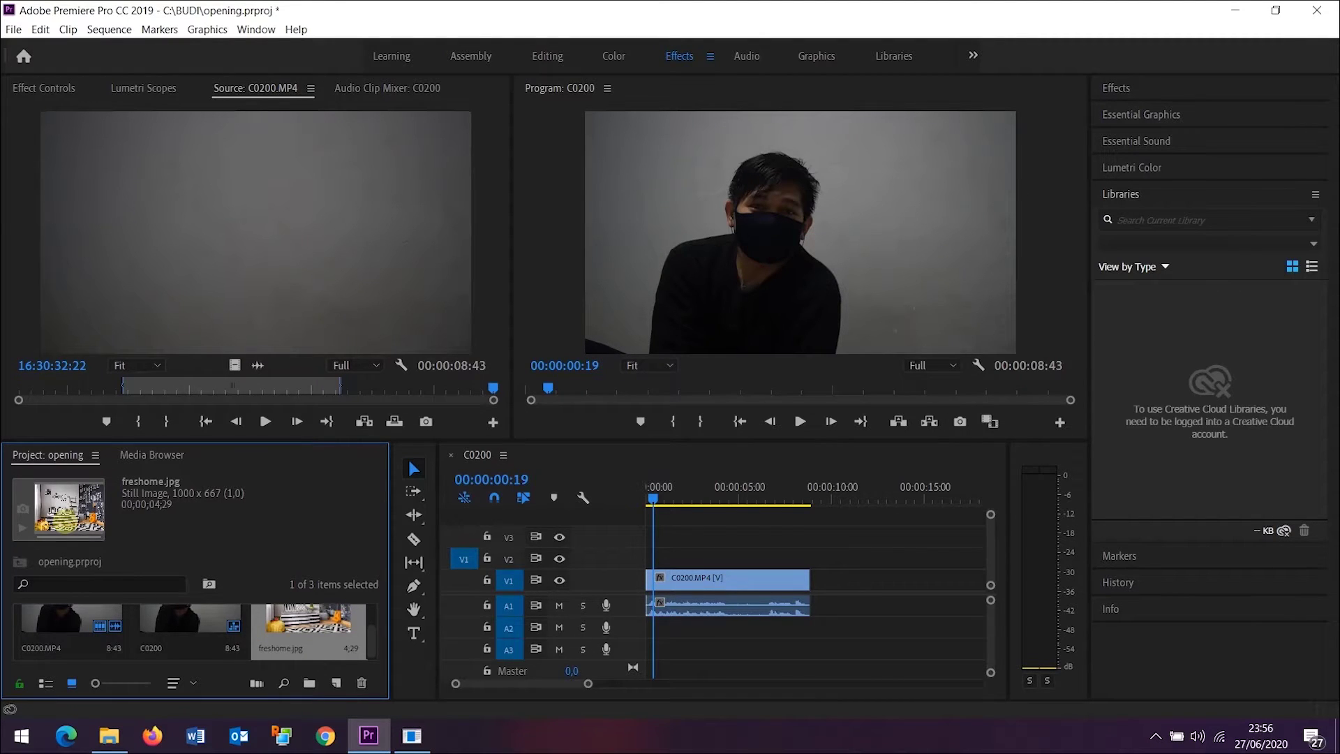
Load freshome.jpg as the source, move the C0200.MP4 video clip up to track V2, and set the playhead to the sequence start
double_click(68, 519)
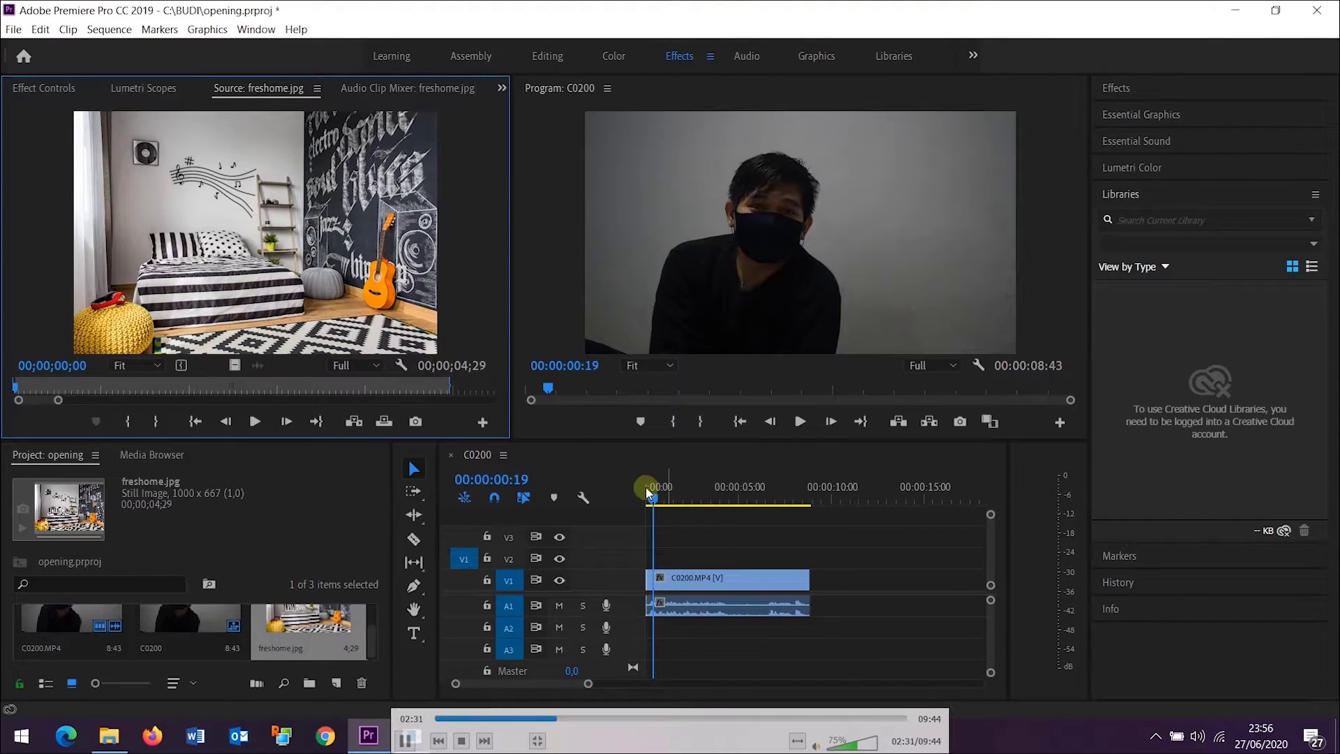
mouse_move(657, 512)
mouse_down()
mouse_move(712, 516)
mouse_move(658, 505)
mouse_up()
drag(700, 580, 702, 579)
drag(654, 500, 666, 499)
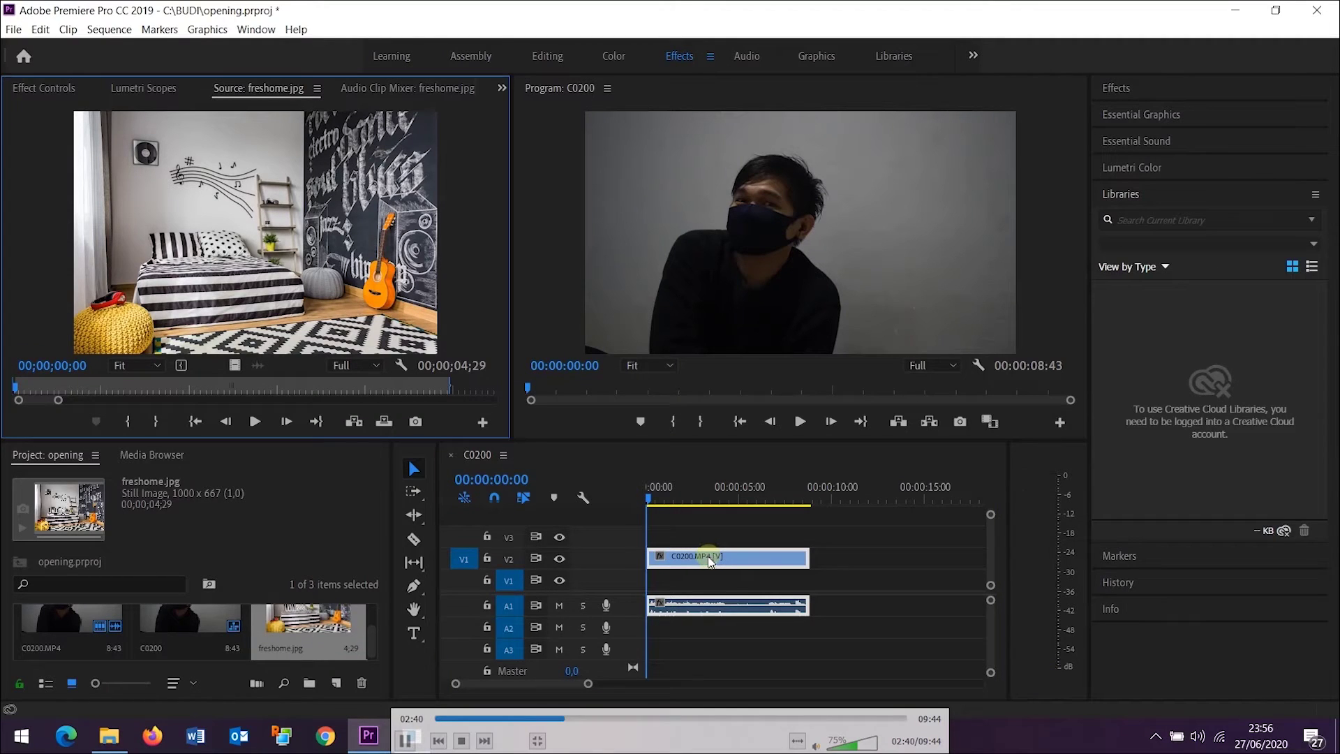
Place freshome.jpg on track V1 at the sequence start and extend it to the end of the C0200.MP4 clip
mouse_move(710, 558)
mouse_down()
mouse_move(691, 559)
mouse_move(703, 578)
mouse_up()
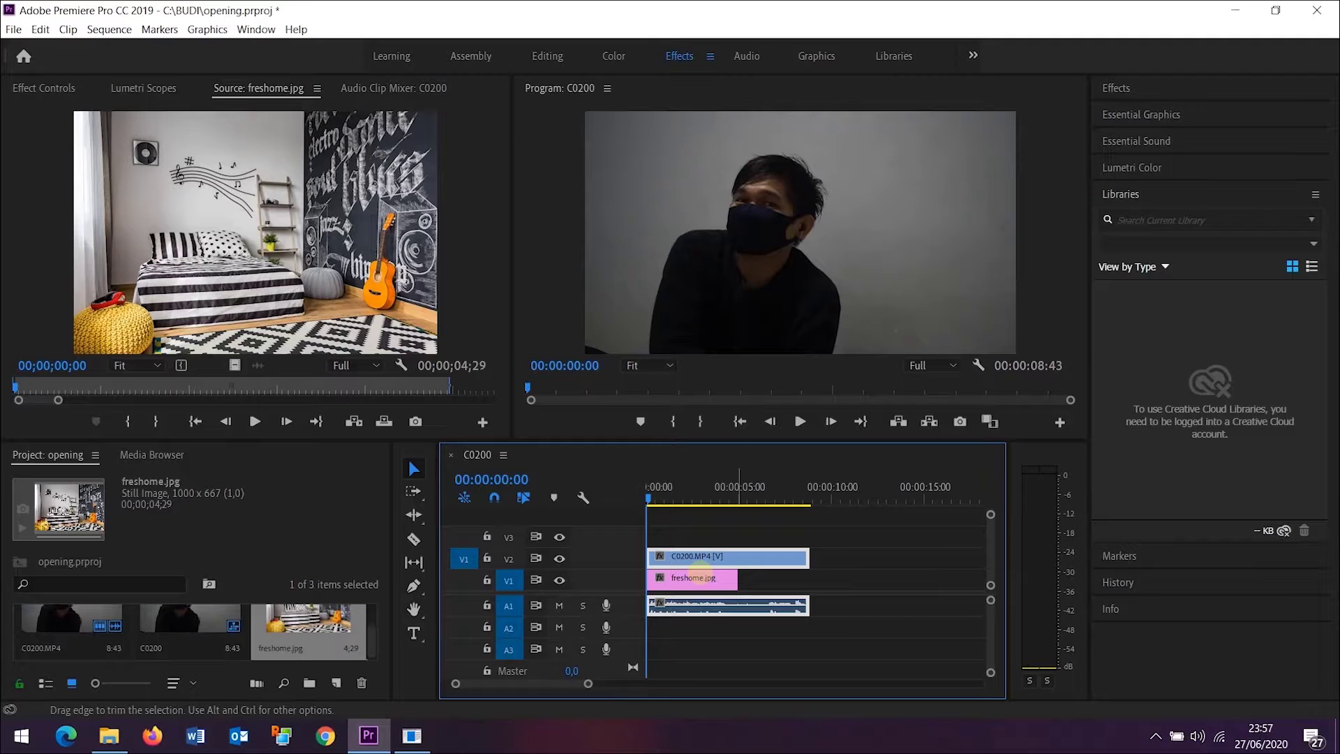
drag(737, 580, 813, 586)
click(694, 558)
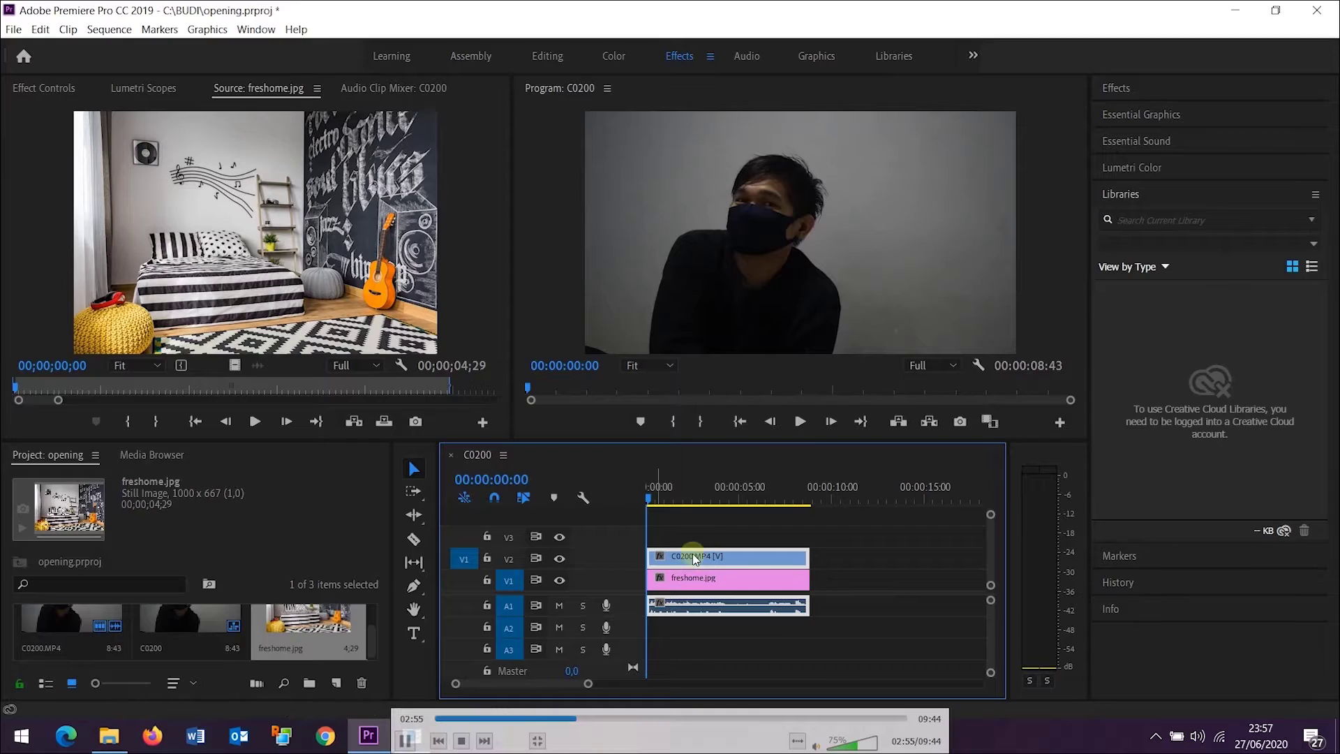
Play through the sequence to find the cut point near its end and leave the playhead at 00:00:08:21
key(space)
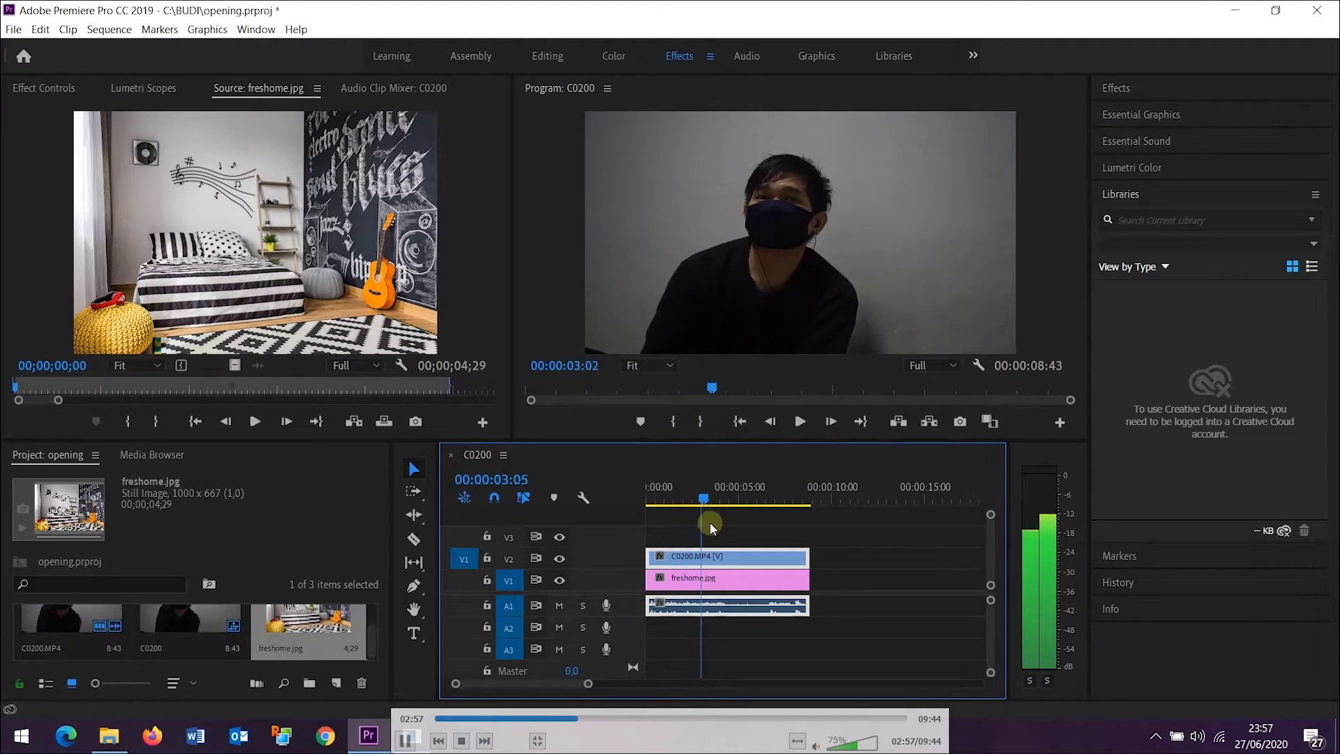
drag(739, 517, 667, 514)
key(space)
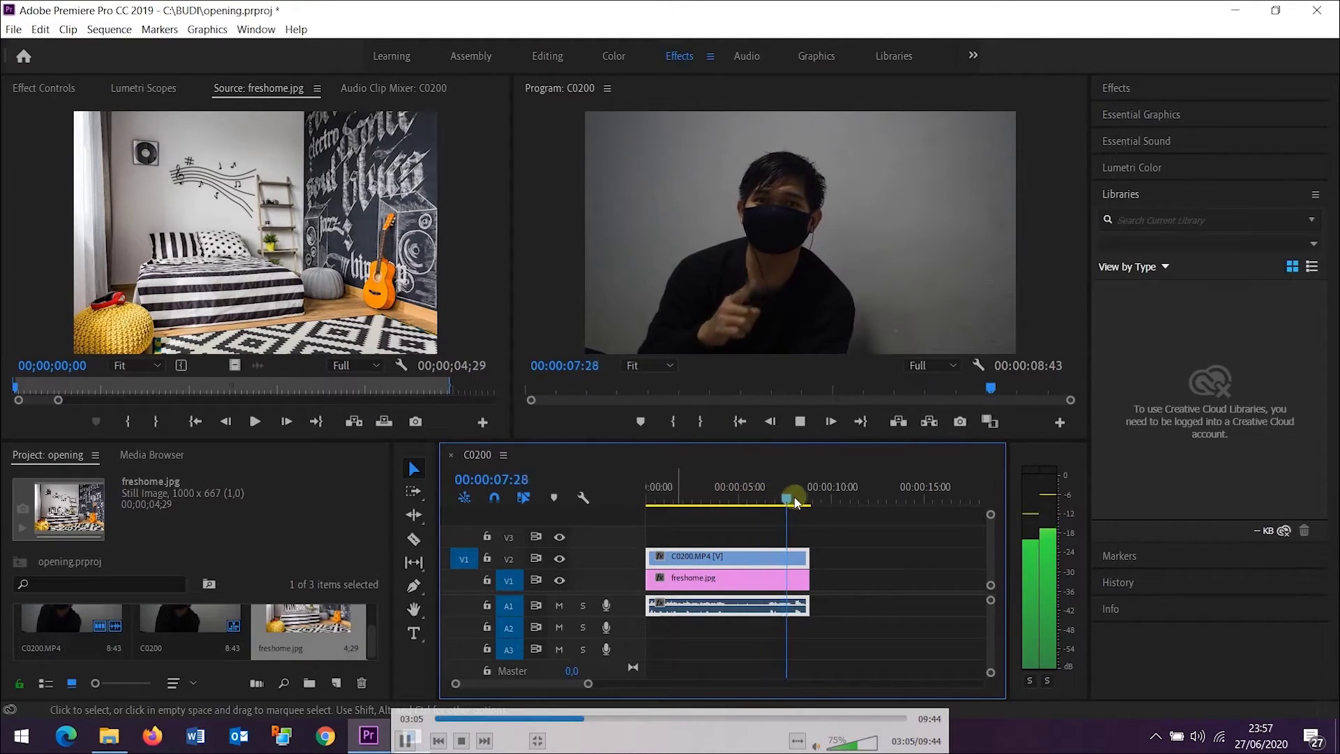
key(space)
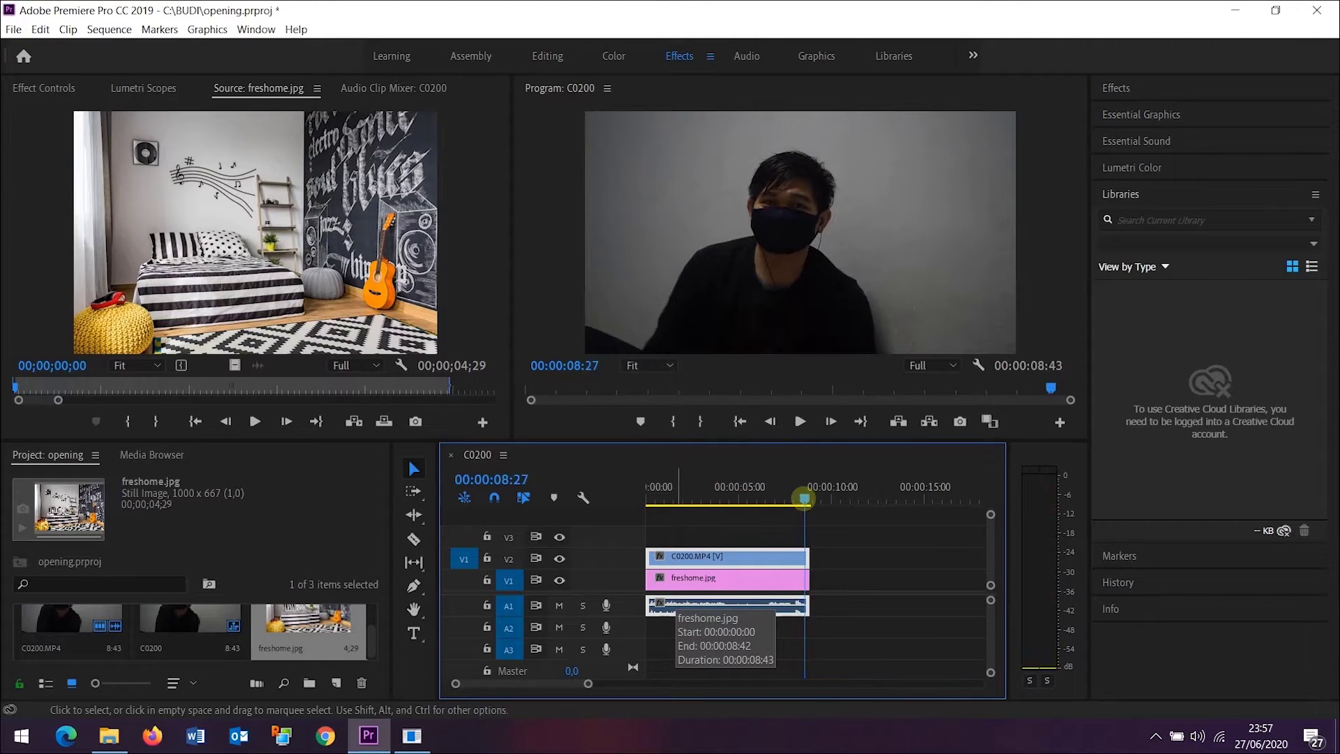
key(space)
key(space)
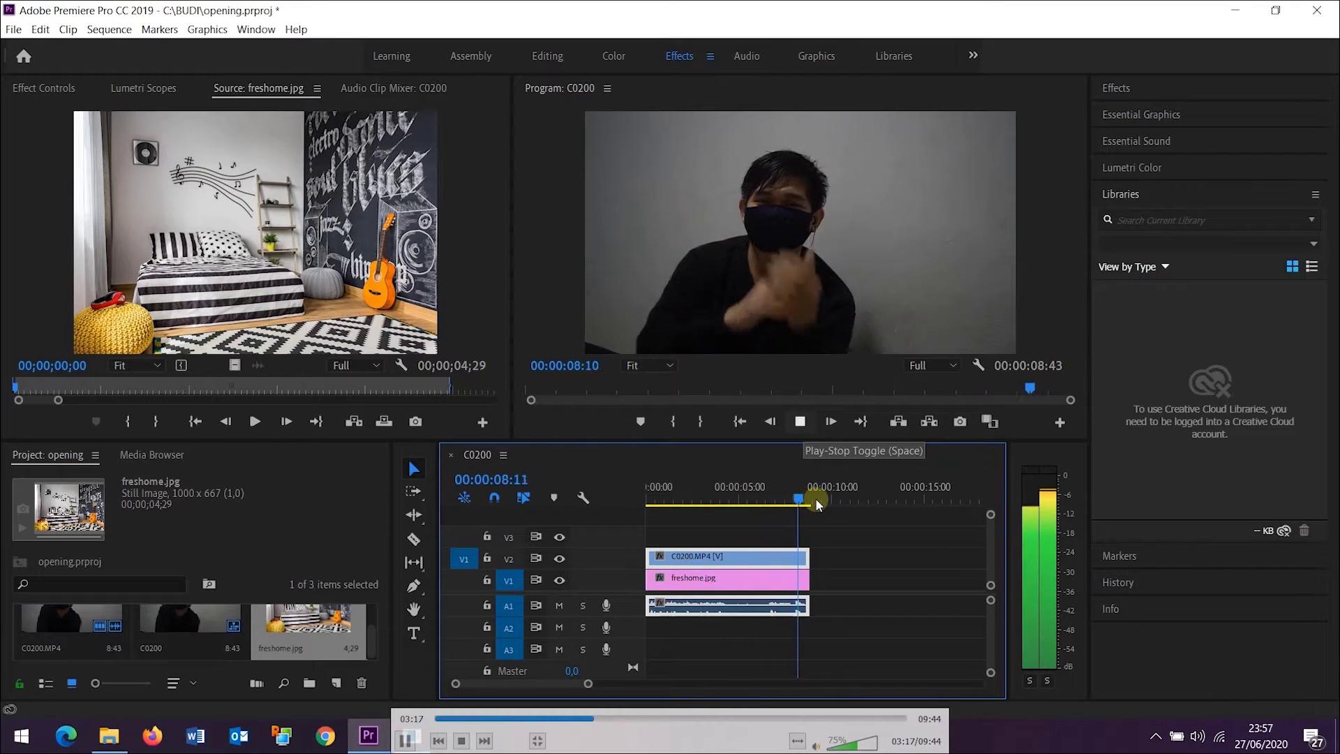
key(space)
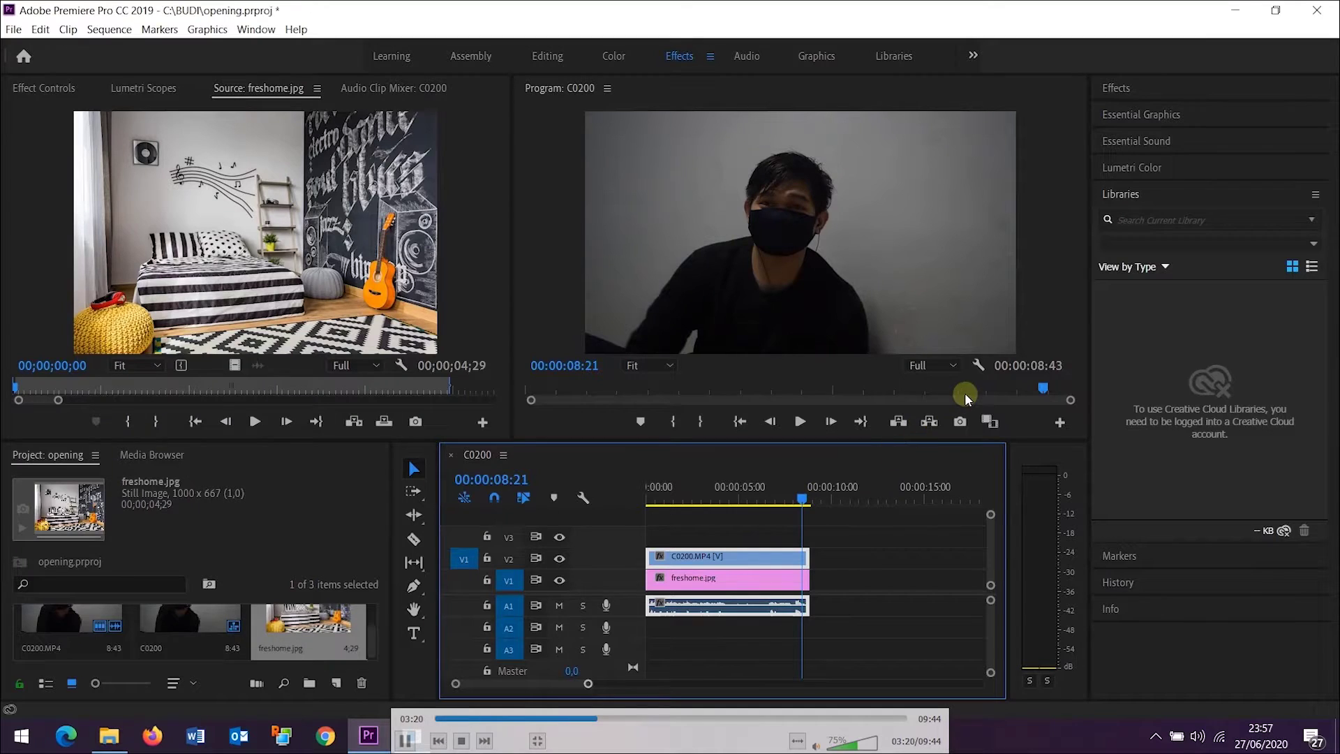
Split C0200.MP4 at 00:00:08:21 and delete the part after it, and shorten freshome.jpg to end at the same point
scroll(852, 483, up, 5)
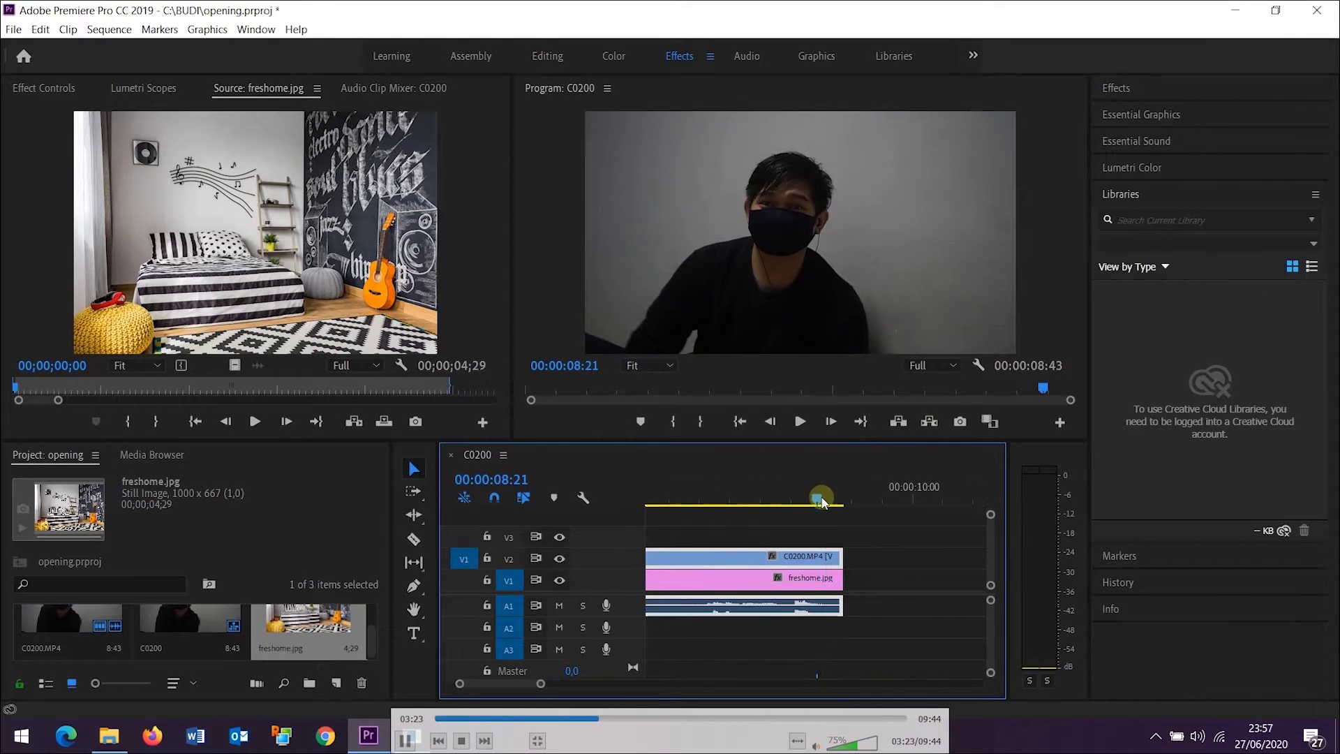
key(c)
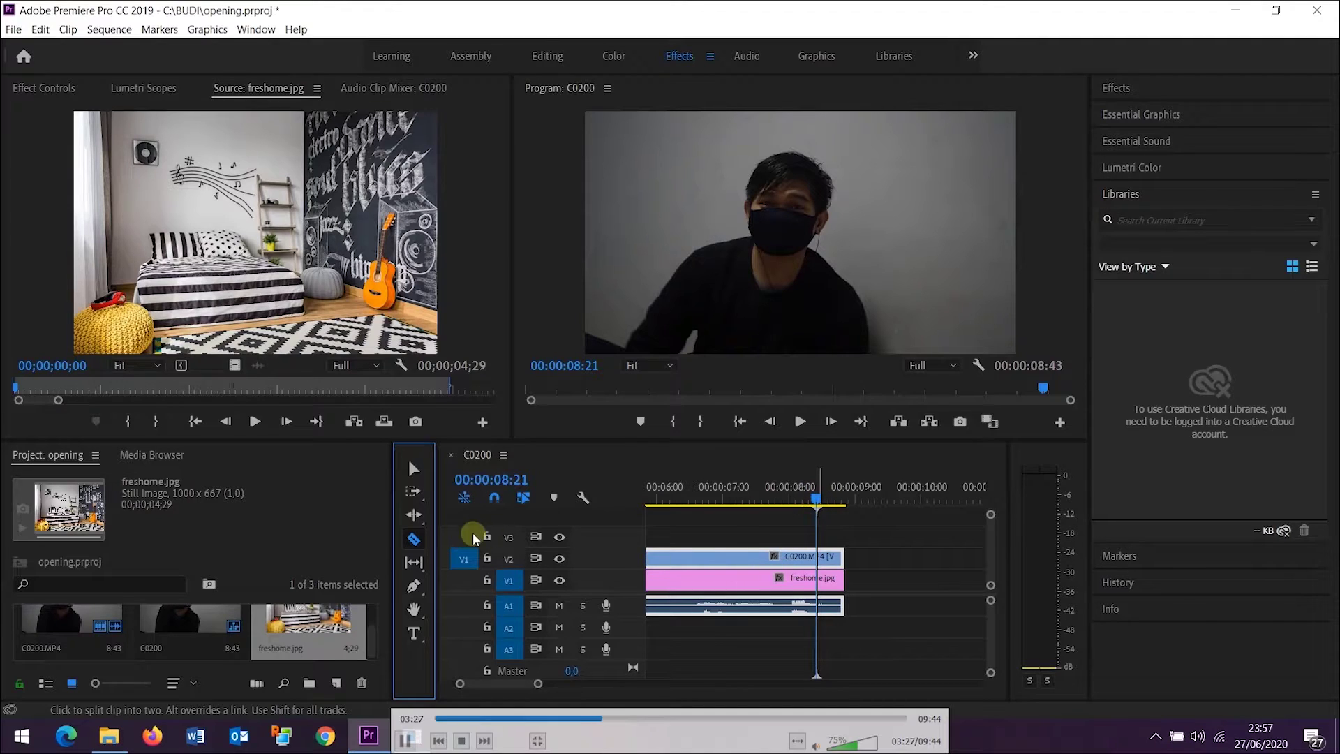
click(816, 557)
key(v)
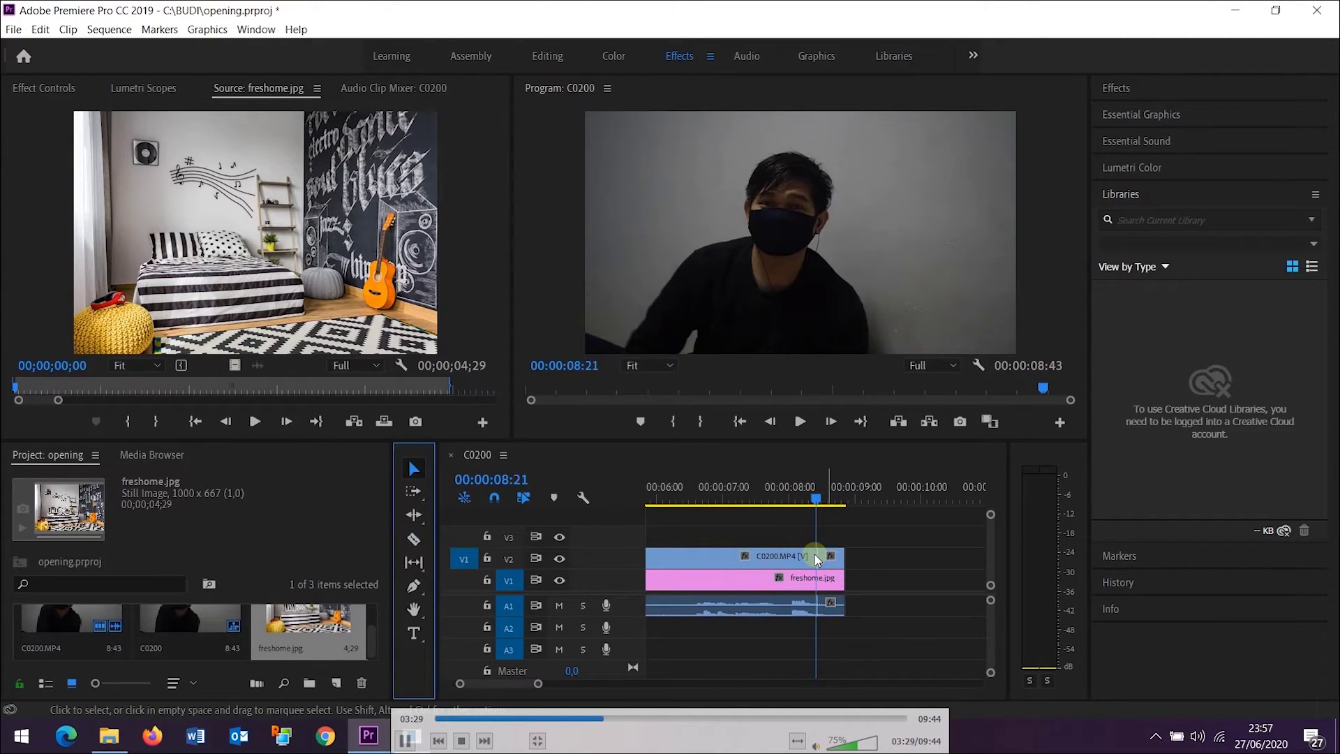
click(825, 556)
key(Delete)
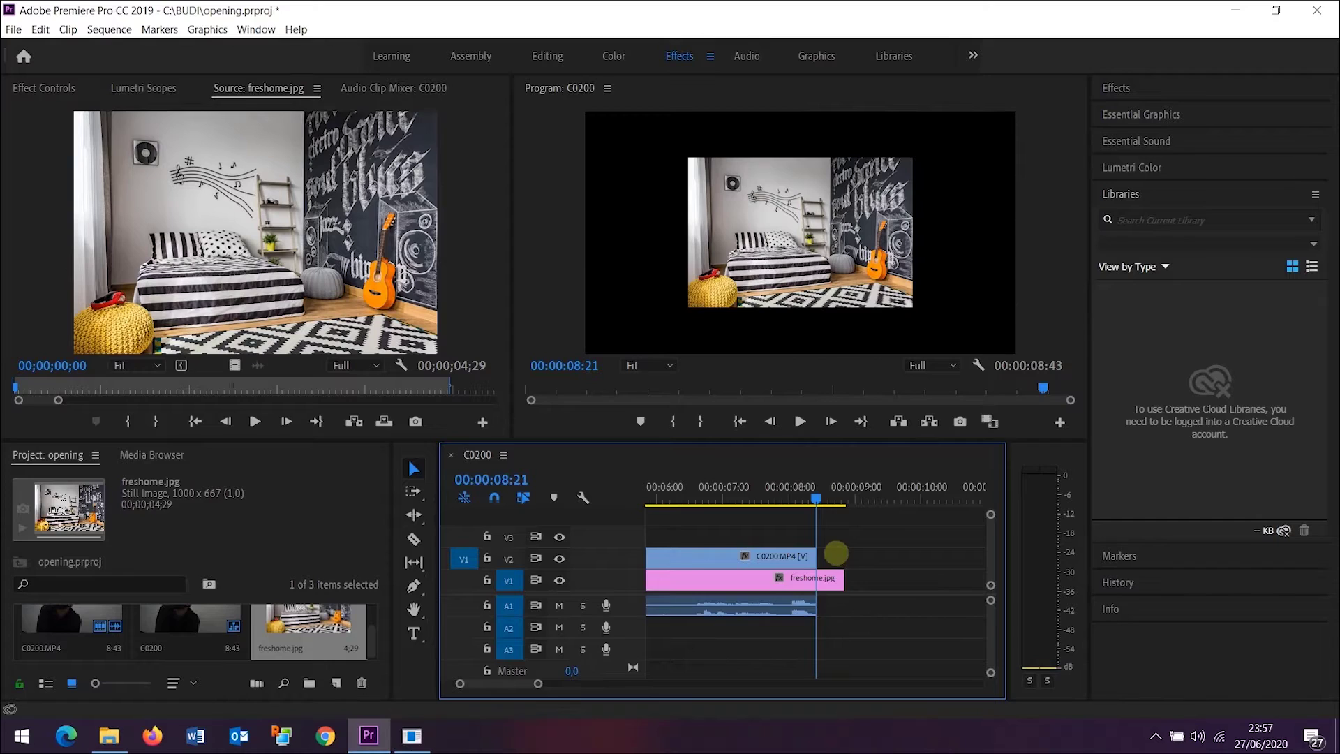
drag(846, 581, 815, 576)
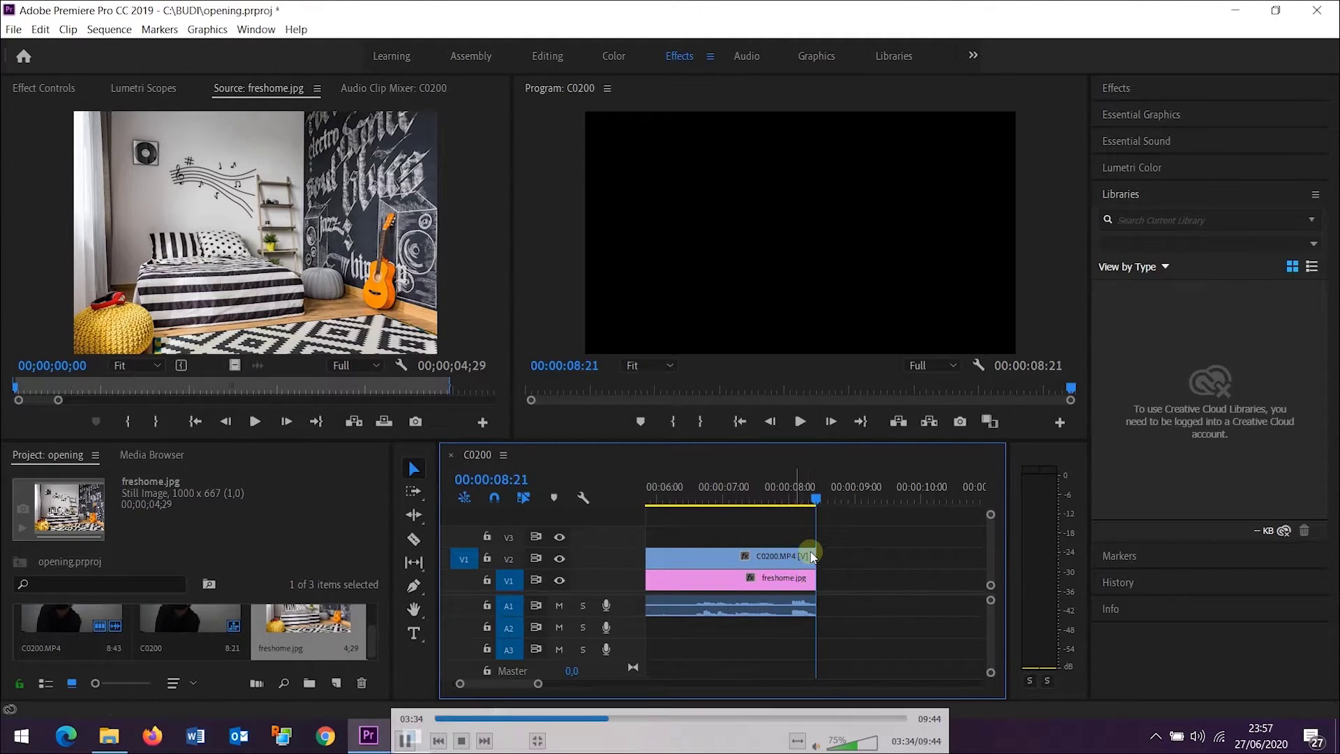
Play back the last seconds of the sequence to check the trimmed ending, leaving the playhead at 00:00:08:21
drag(806, 517, 653, 500)
key(space)
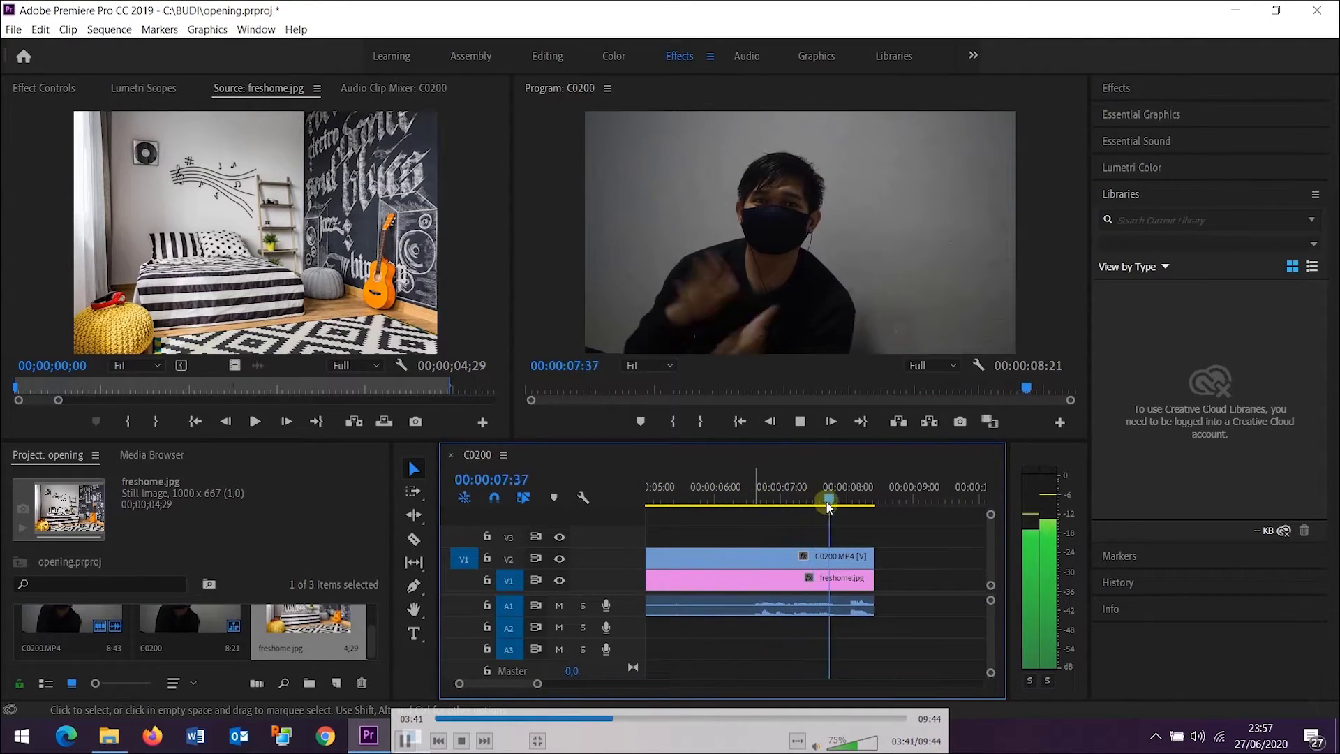
key(space)
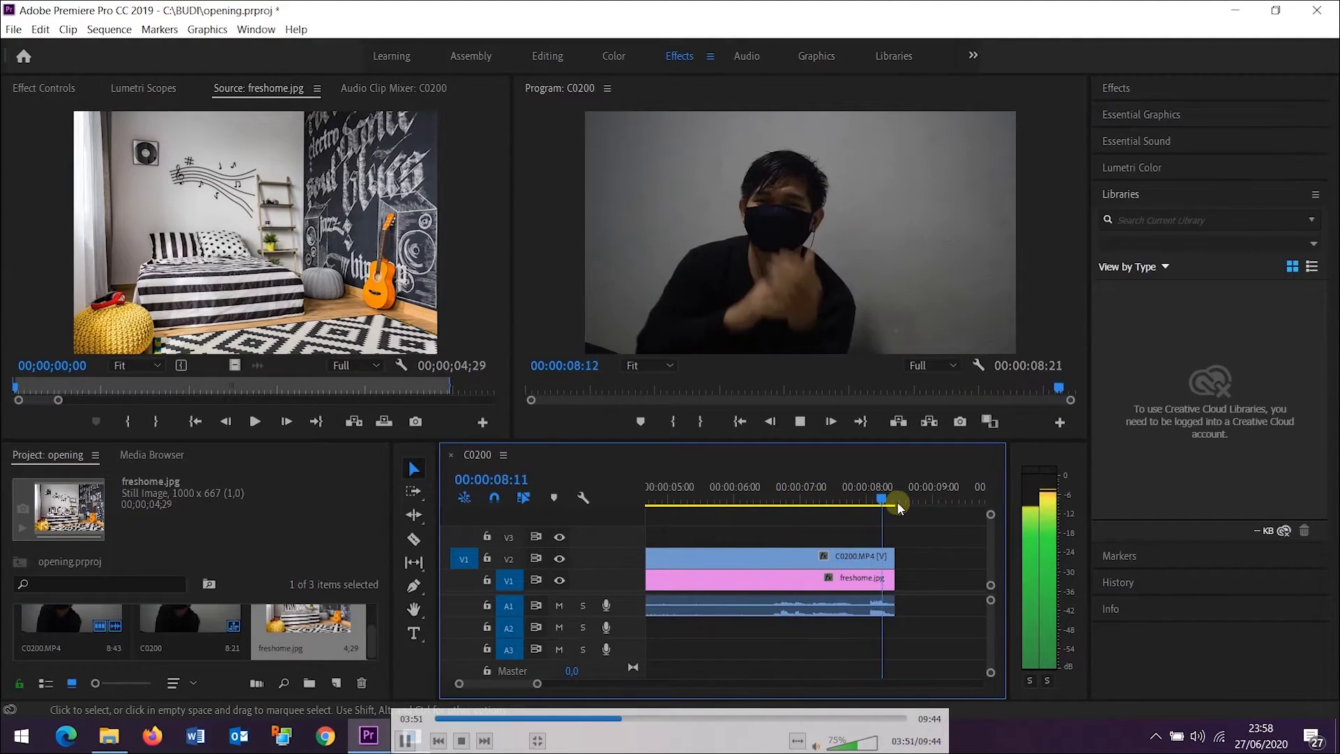
key(space)
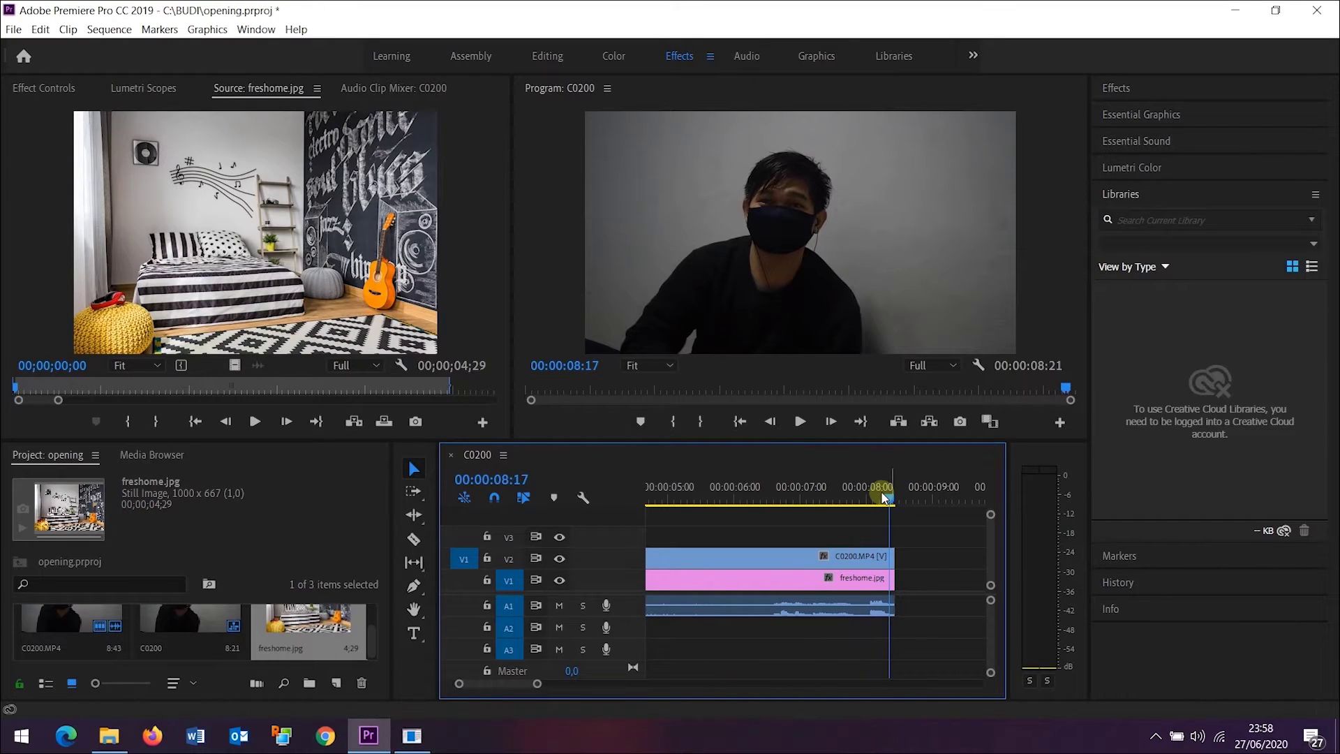
mouse_move(884, 498)
mouse_down()
mouse_move(830, 501)
mouse_move(883, 505)
mouse_up()
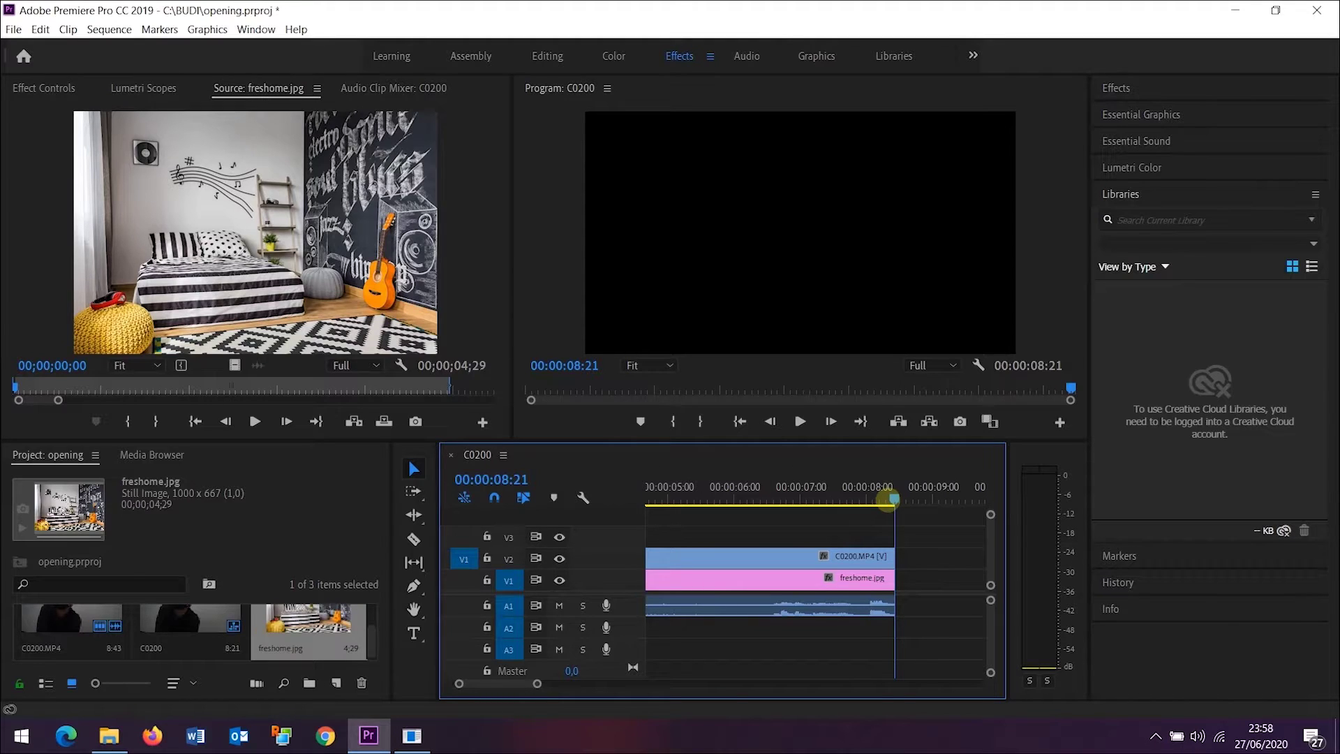
Search the effects for "ultra" and apply the Ultra Key effect to the C0200.MP4 clip on track V2
key(shift+7)
click(1159, 109)
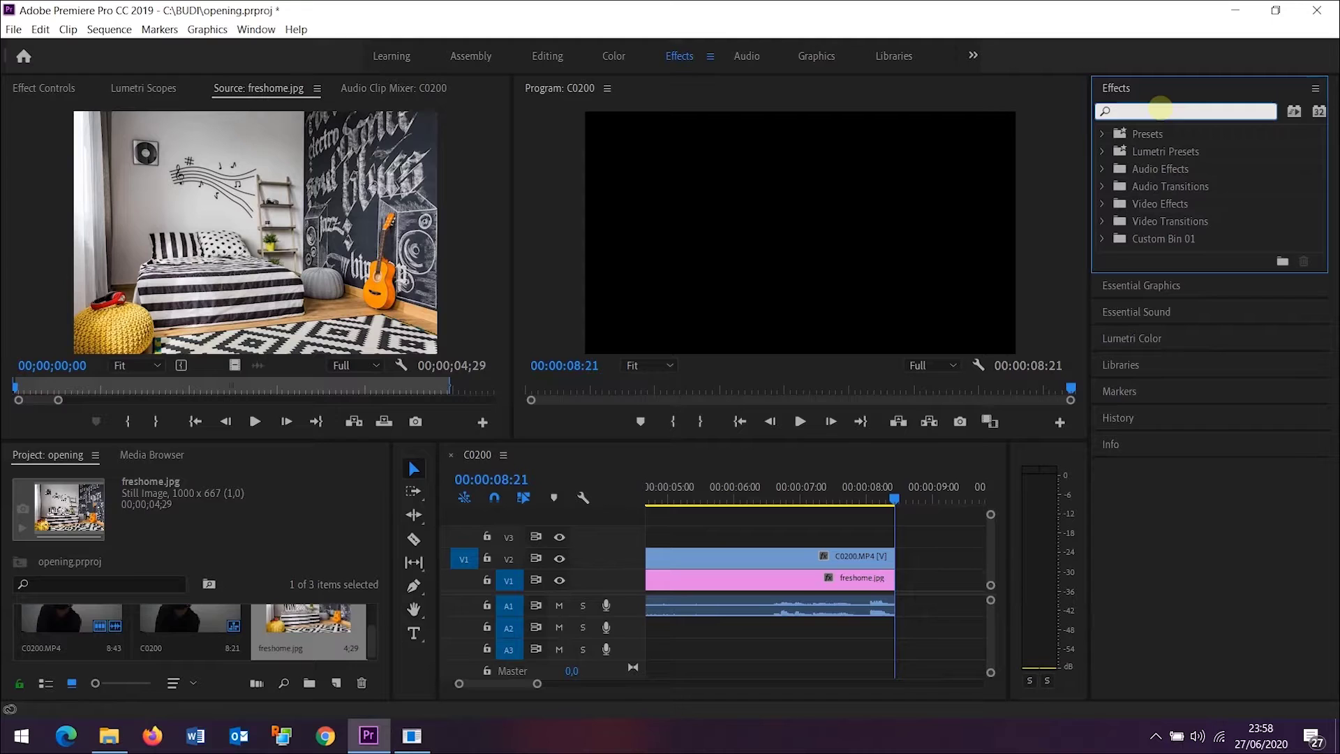
text(ultra)
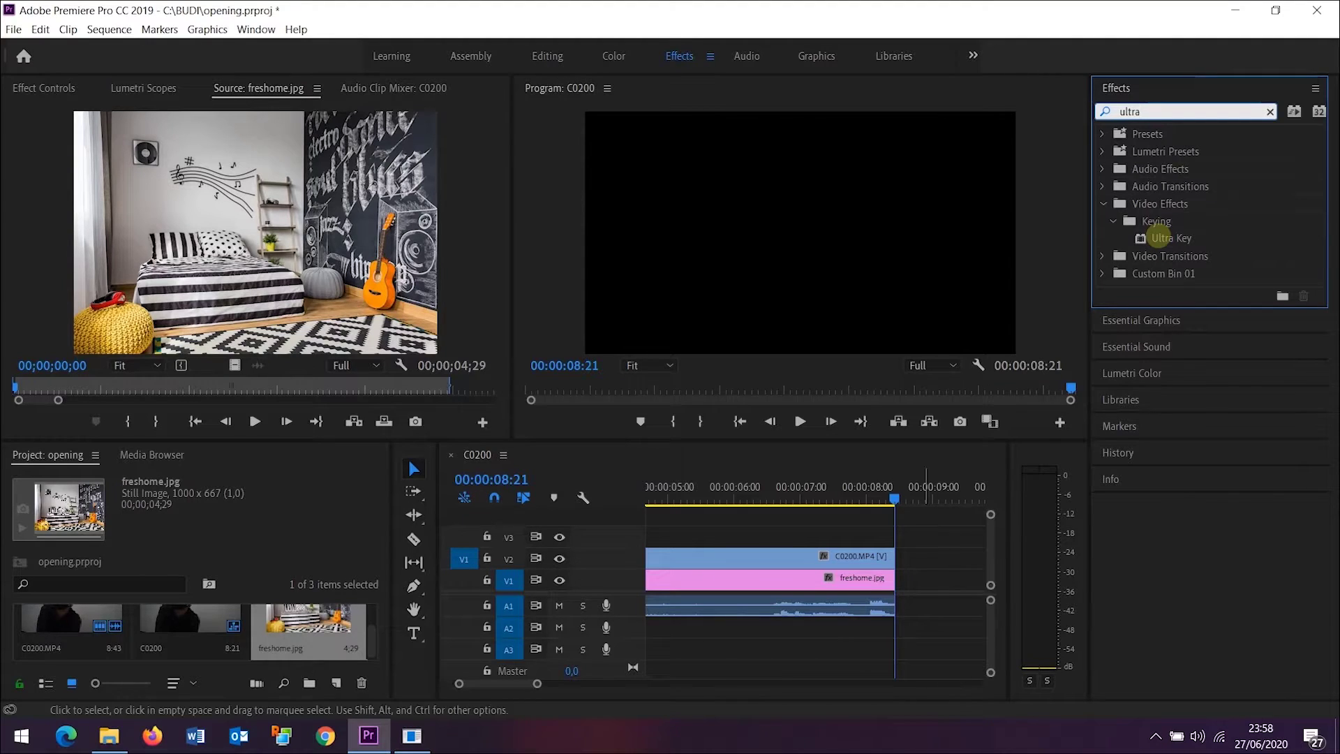
key(shift+3)
key(shift+Left)
key(shift+Left)
key(Right)
key(Right)
key(Right)
key(Right)
key(Right)
key(Right)
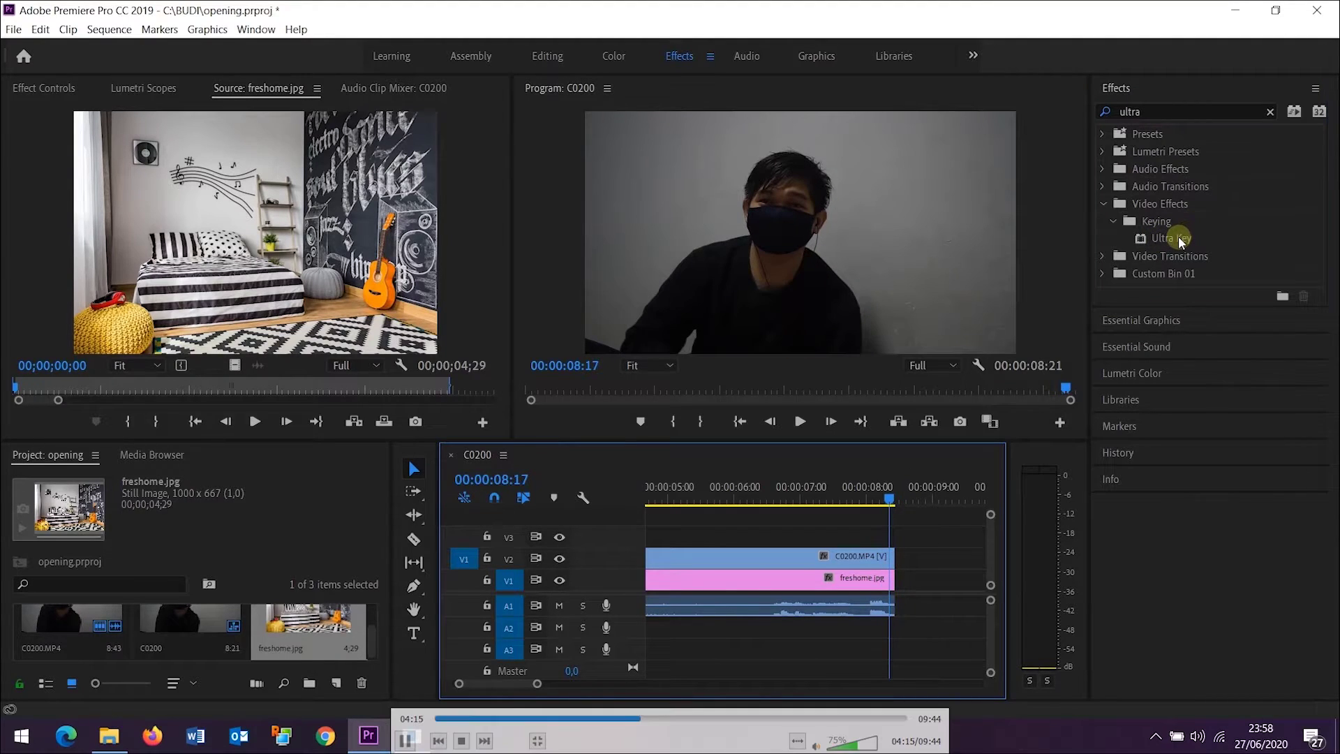
drag(1178, 236, 833, 558)
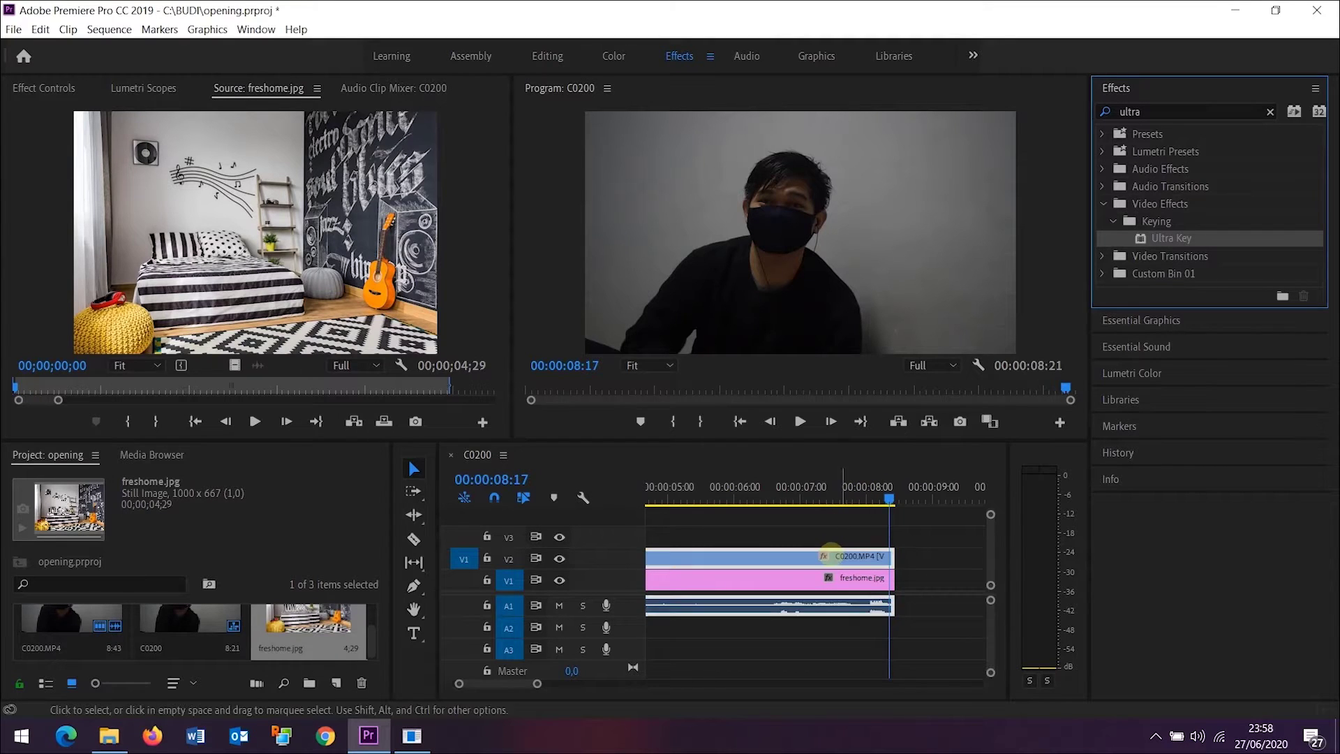
Select the C0200.MP4 clip on track V2 and move the playhead to 00:00:07:33
click(835, 557)
key(Left)
key(Left)
key(Left)
key(Left)
key(Left)
key(Left)
key(Left)
key(Left)
key(Left)
key(Left)
key(Left)
key(Left)
key(Left)
key(Left)
key(Left)
key(Left)
key(Left)
key(Left)
key(Left)
key(Left)
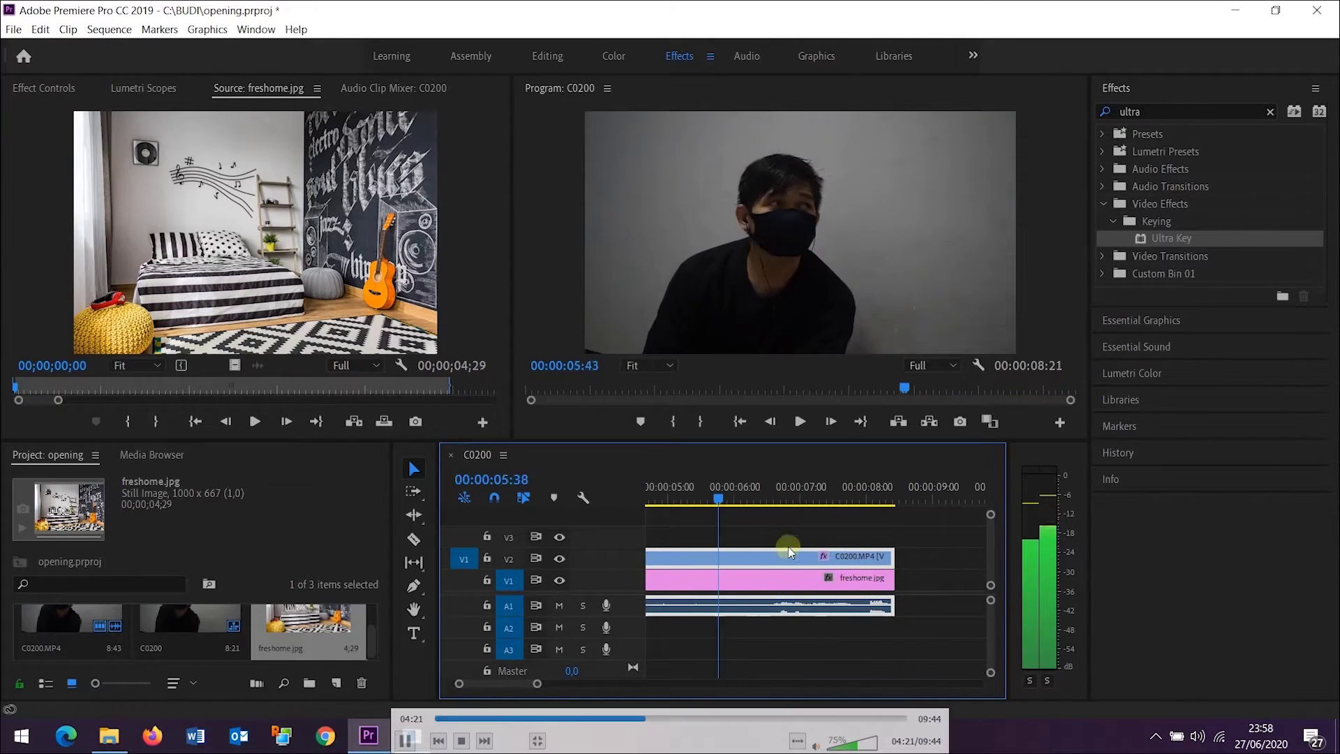
drag(809, 564, 861, 556)
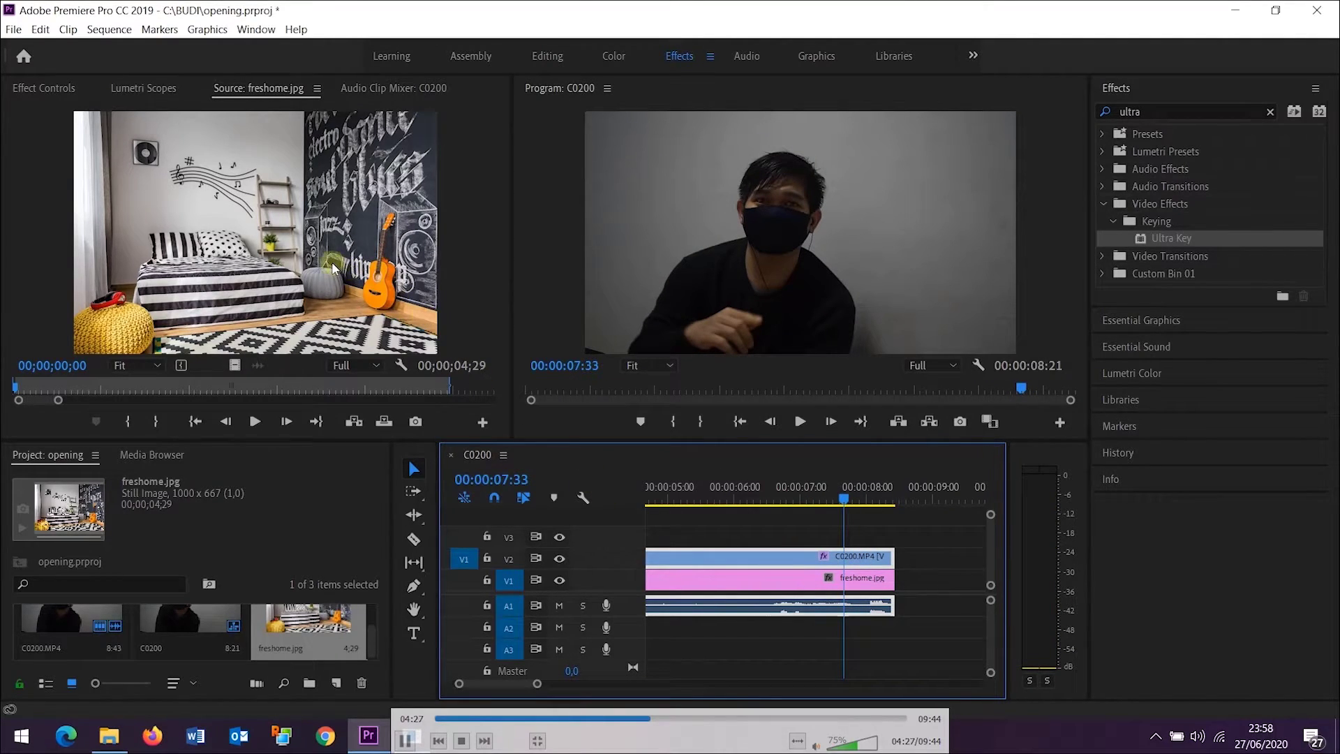
Sample the grey wall beside the person as the Ultra Key key color of C0200.MP4
click(36, 86)
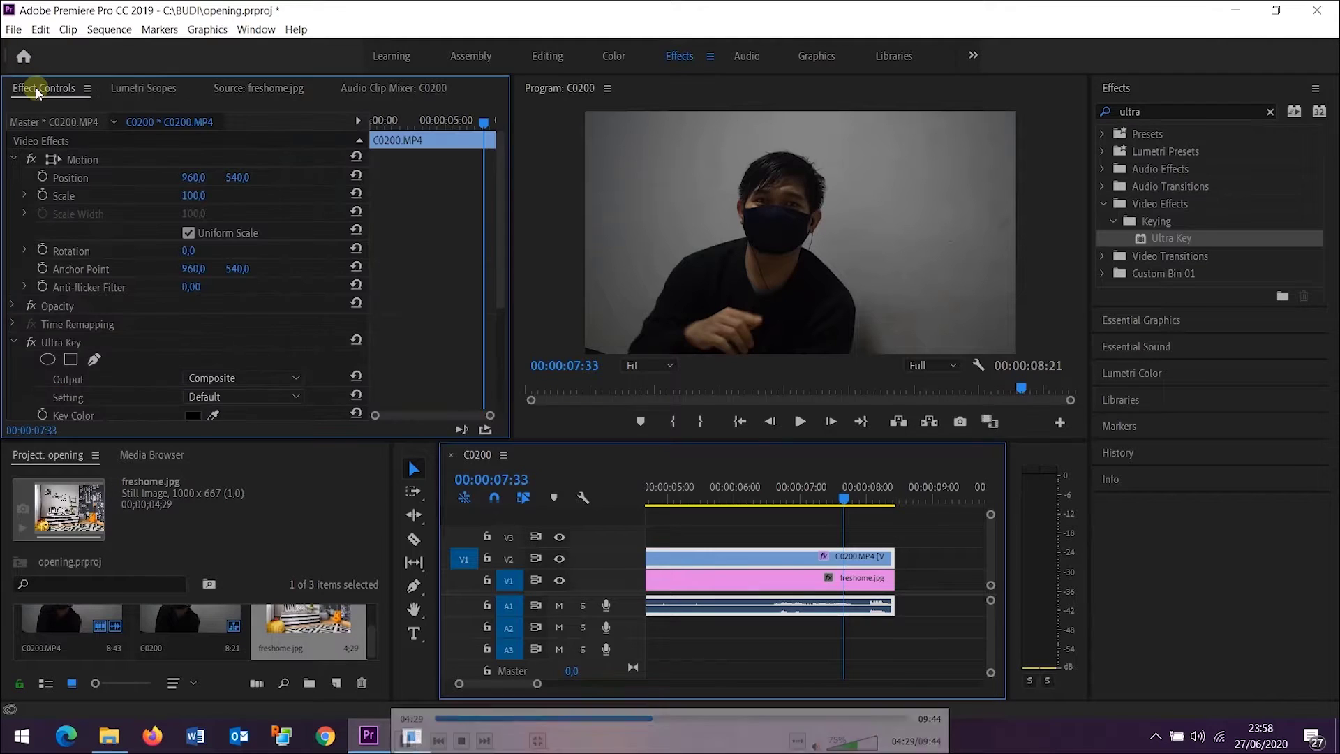
scroll(354, 114, down, 2)
scroll(83, 145, down, 4)
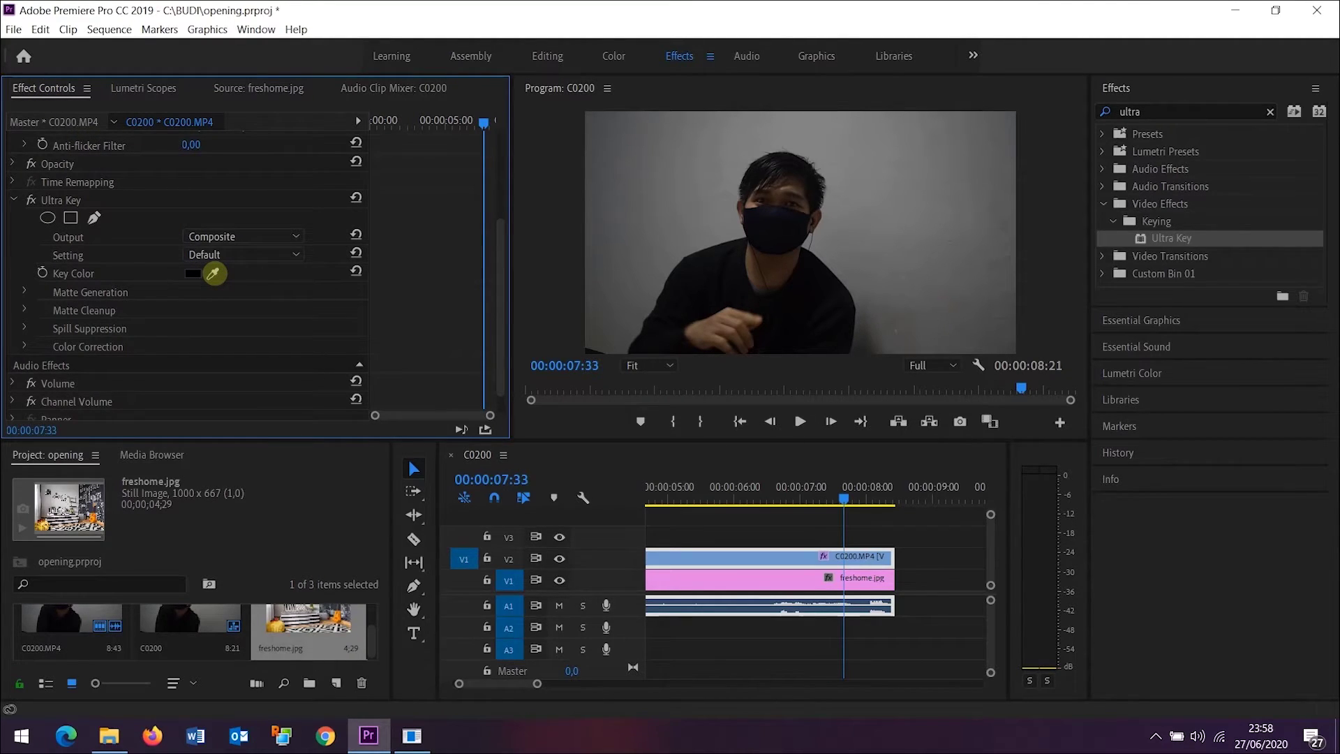
click(214, 272)
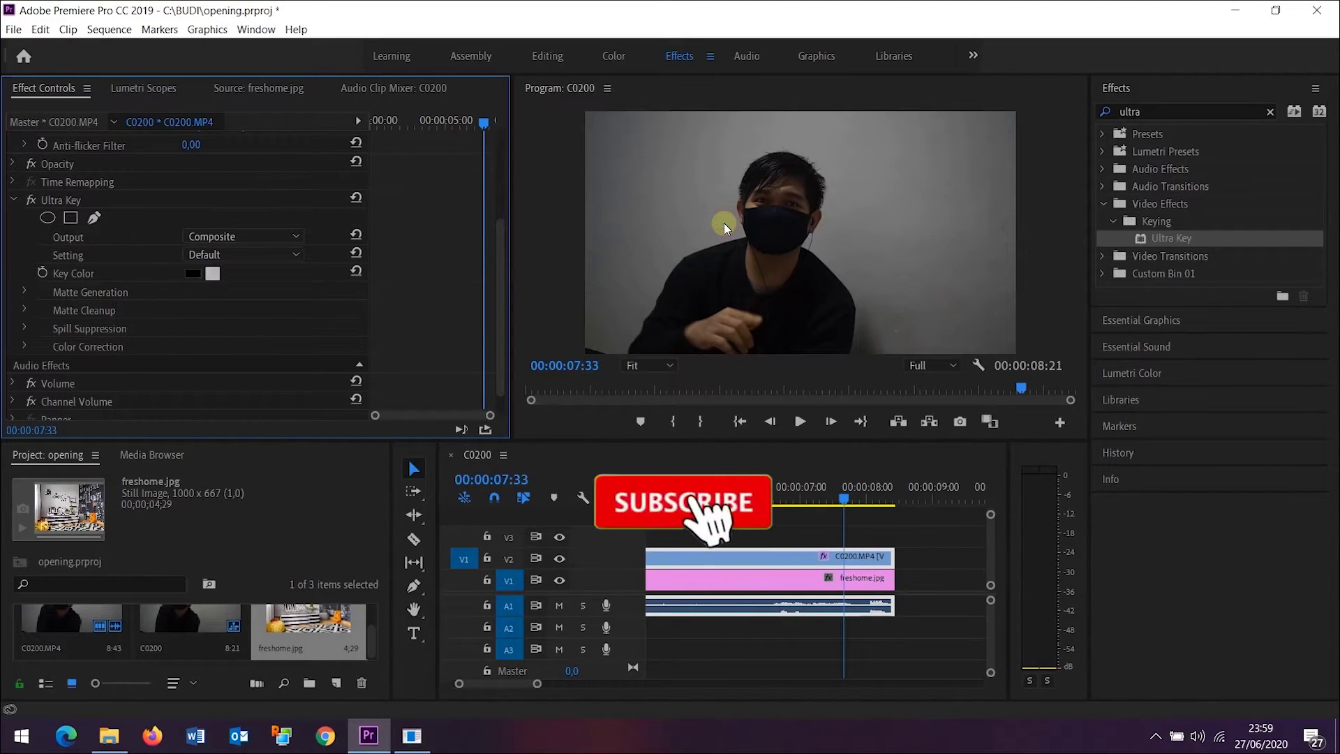
click(646, 239)
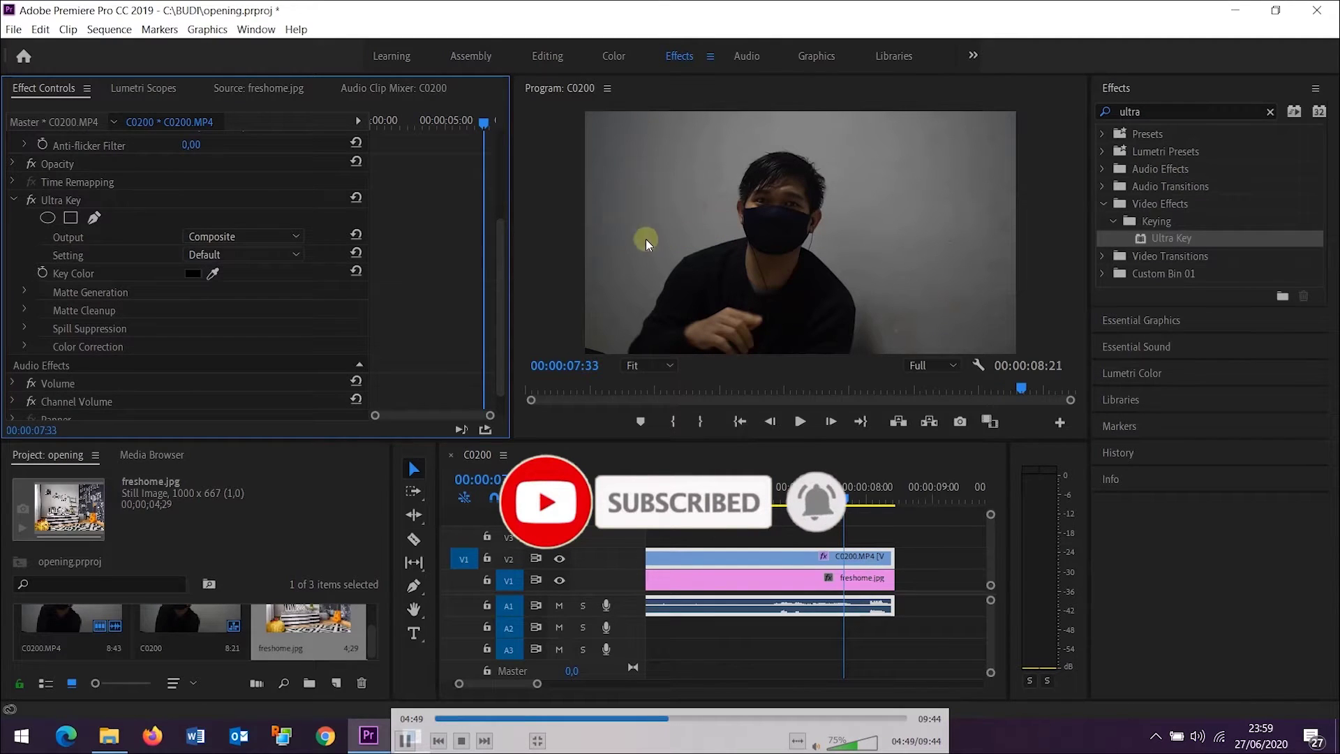
click(212, 274)
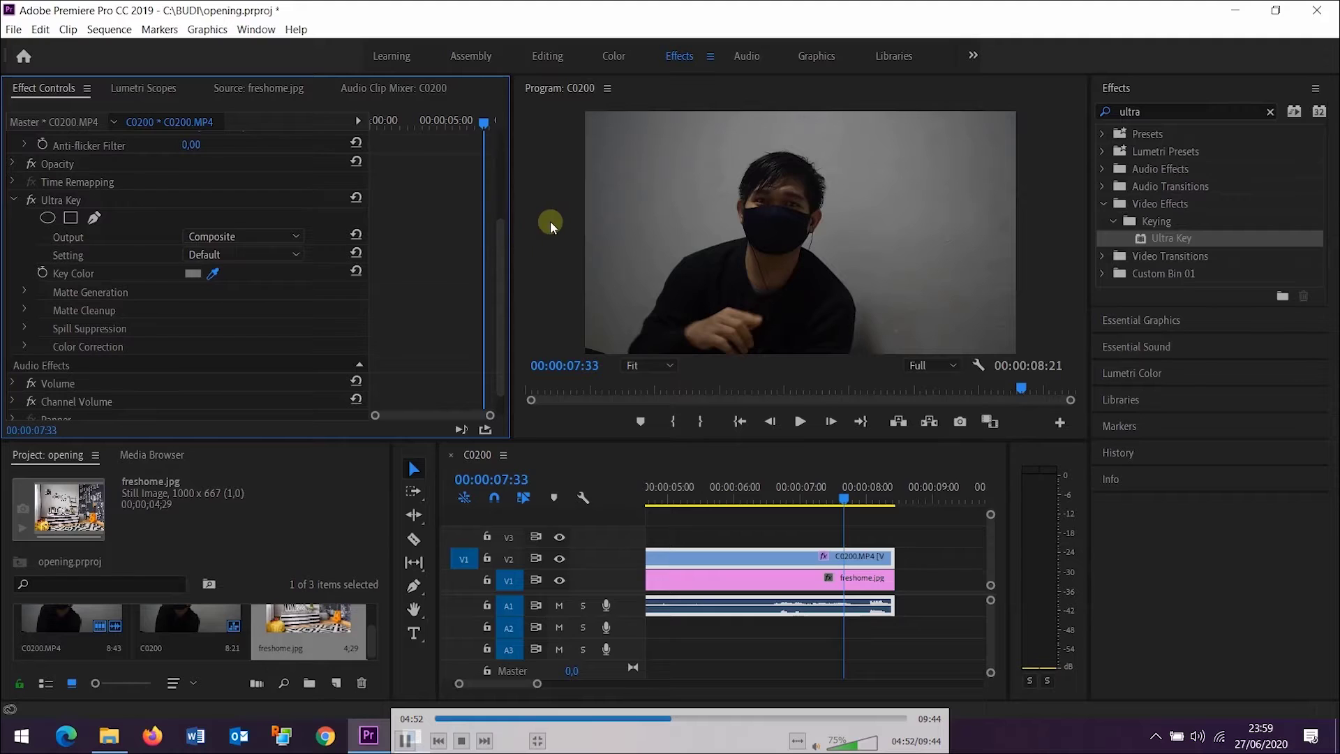
click(724, 217)
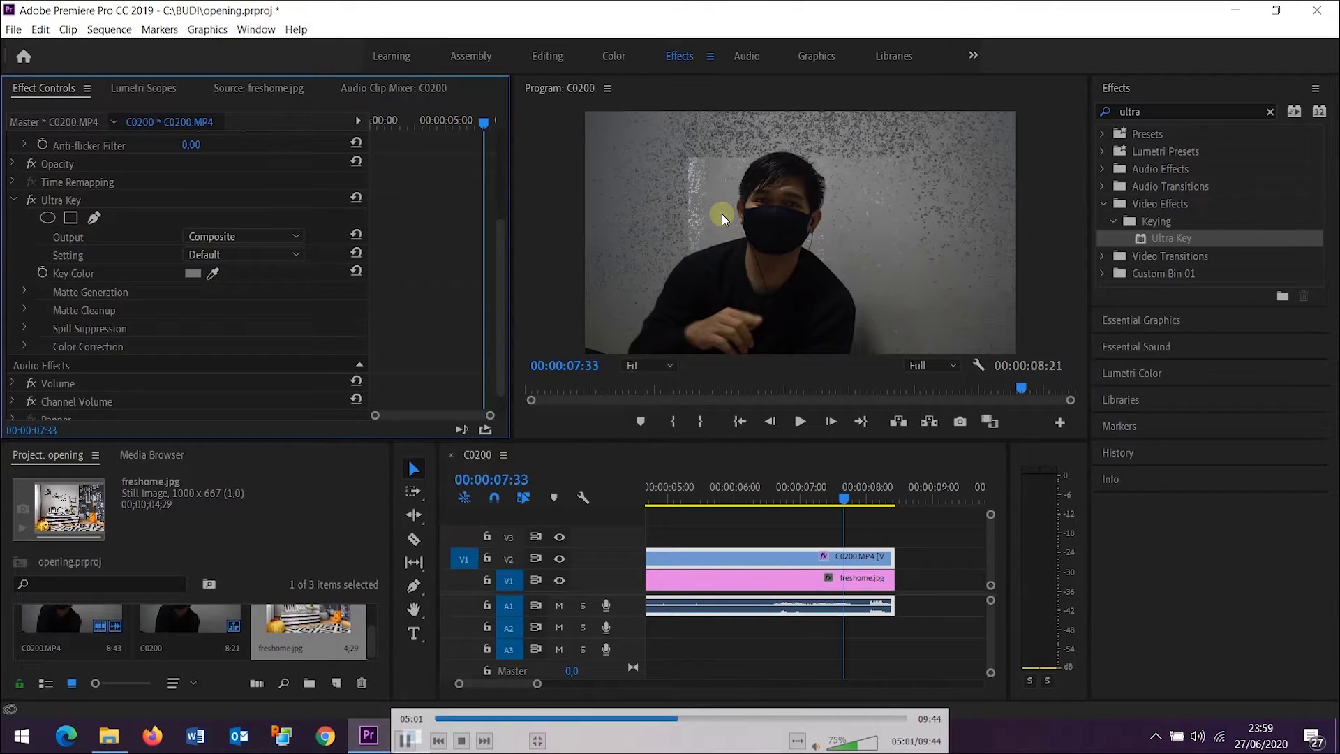
Scale the freshome.jpg clip on track V1 to 207 with the playhead at 00:00:06:35
drag(844, 498, 780, 489)
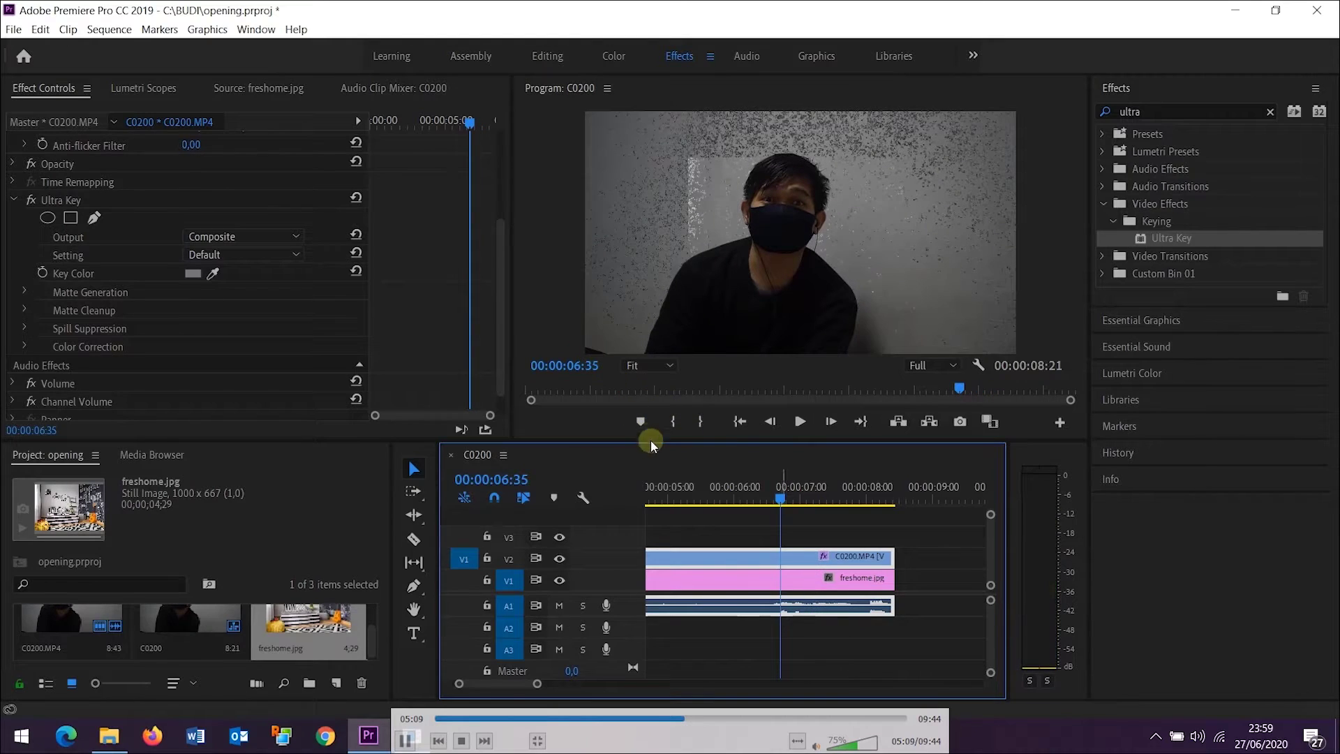
click(748, 576)
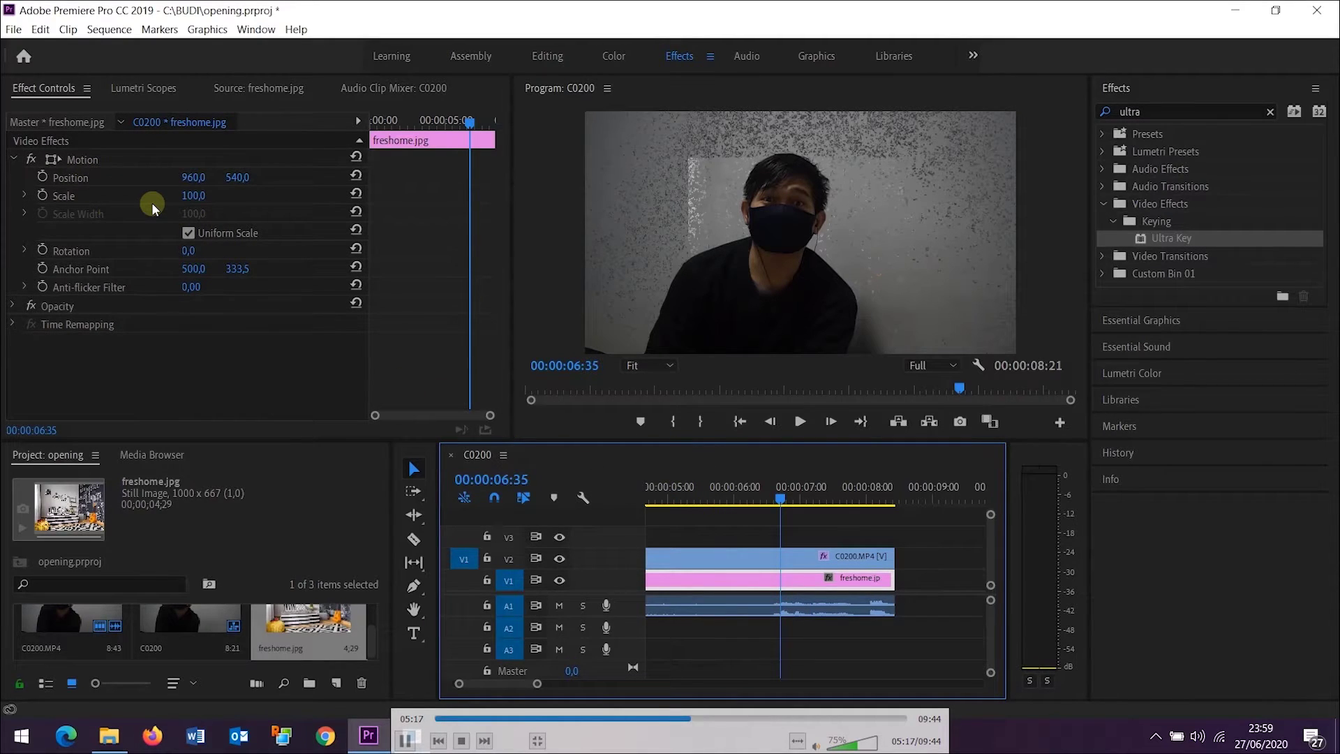
click(198, 196)
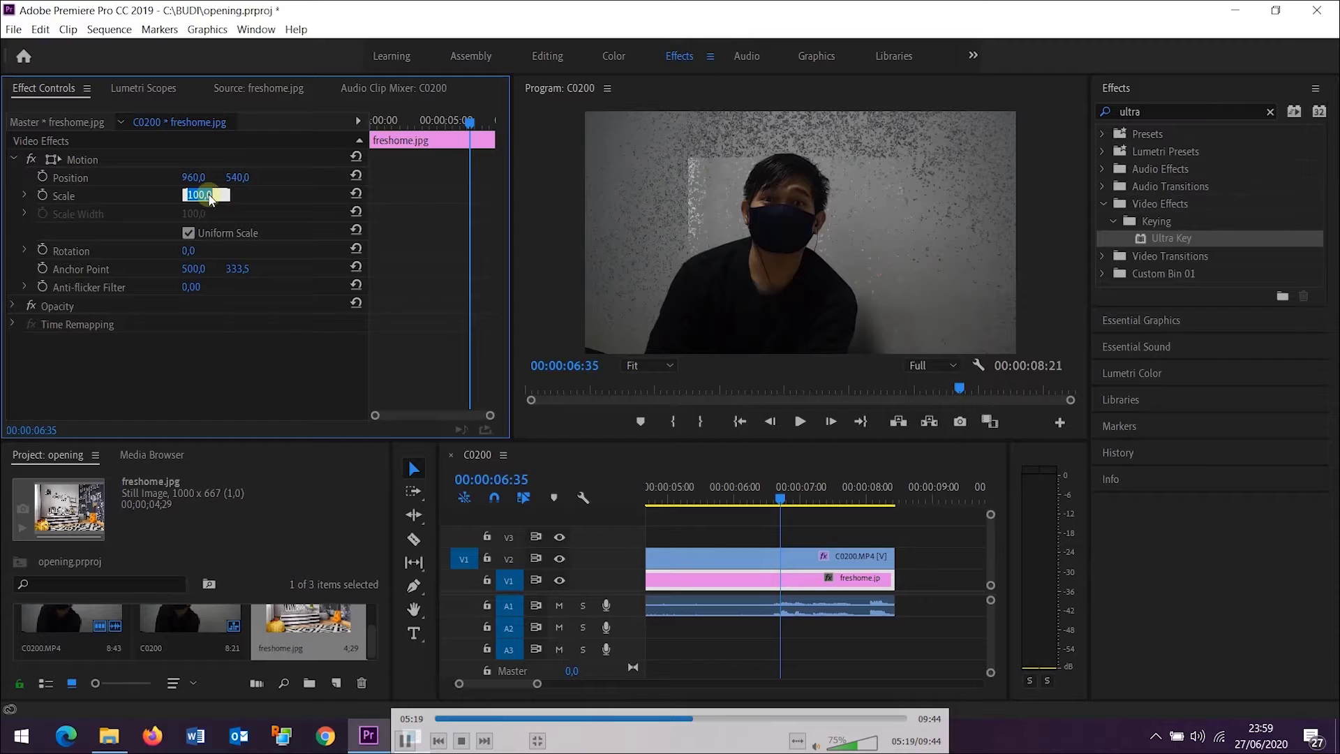
key(Return)
drag(207, 196, 242, 196)
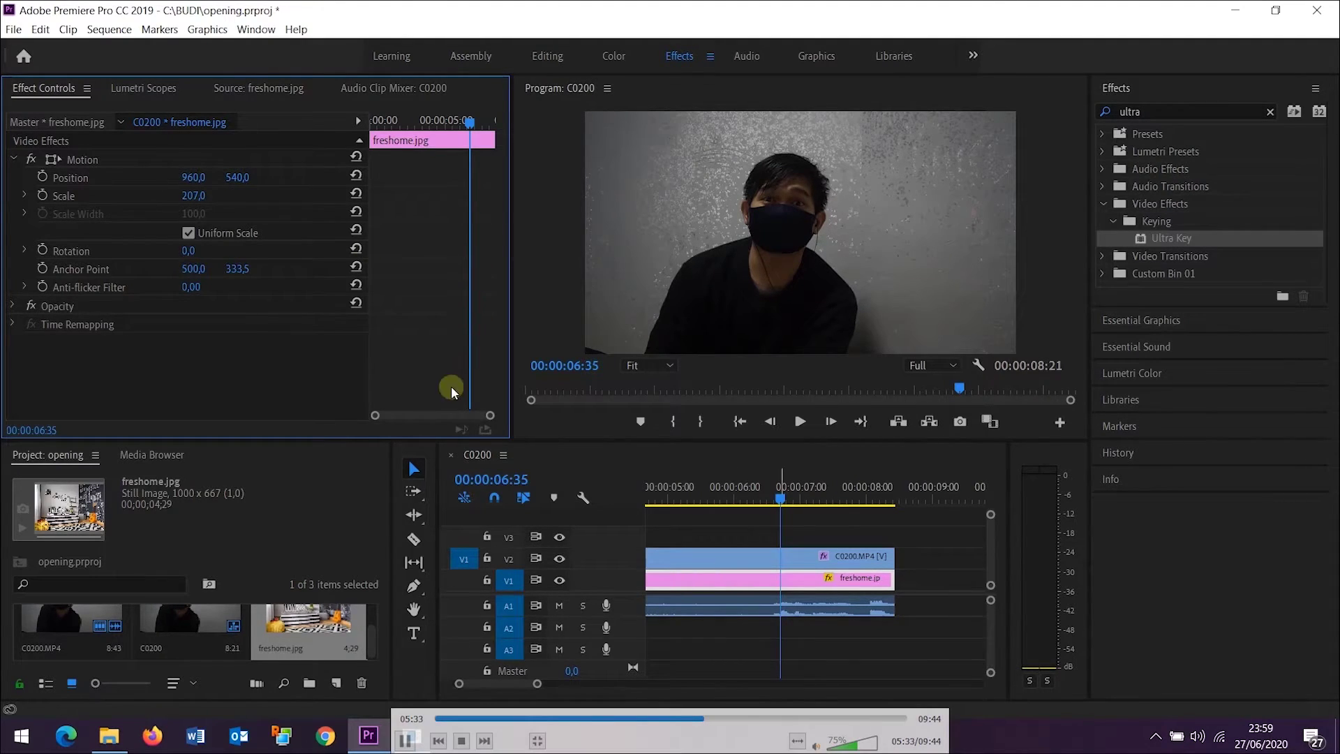
Set C0200.MP4's Ultra Key matte generation to Transparency 98, Highlight 0, Shadow 61, Tolerance 22 and Pedestal 28, and play the result up to 00:00:07:19
drag(805, 500, 718, 517)
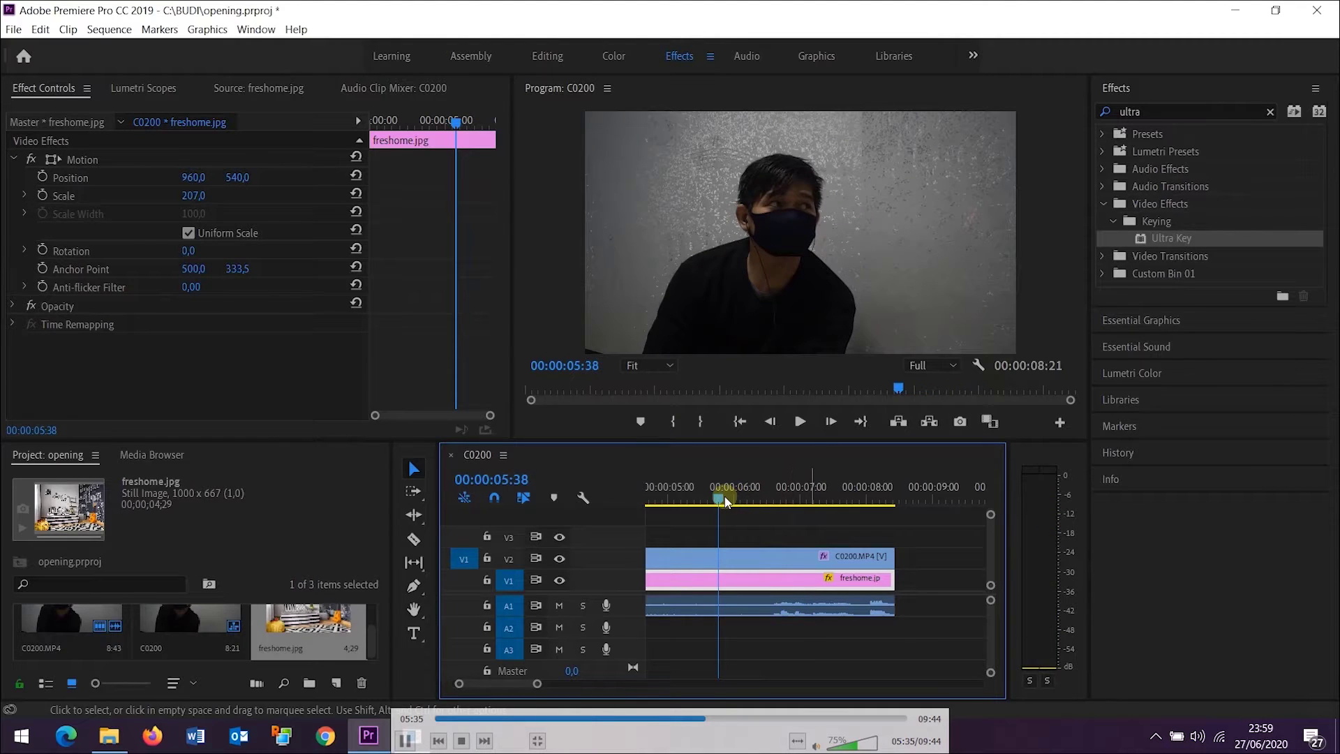
key(d)
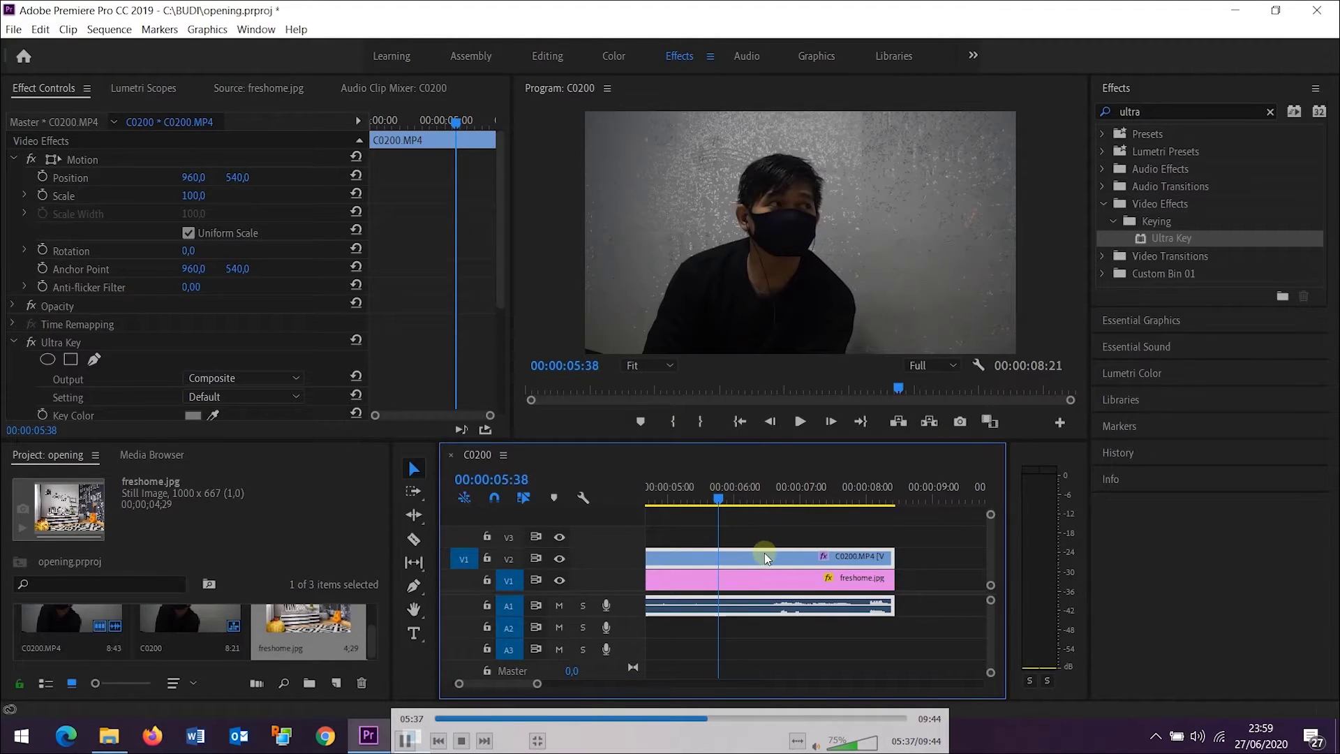
scroll(325, 287, down, 2)
scroll(327, 289, down, 1)
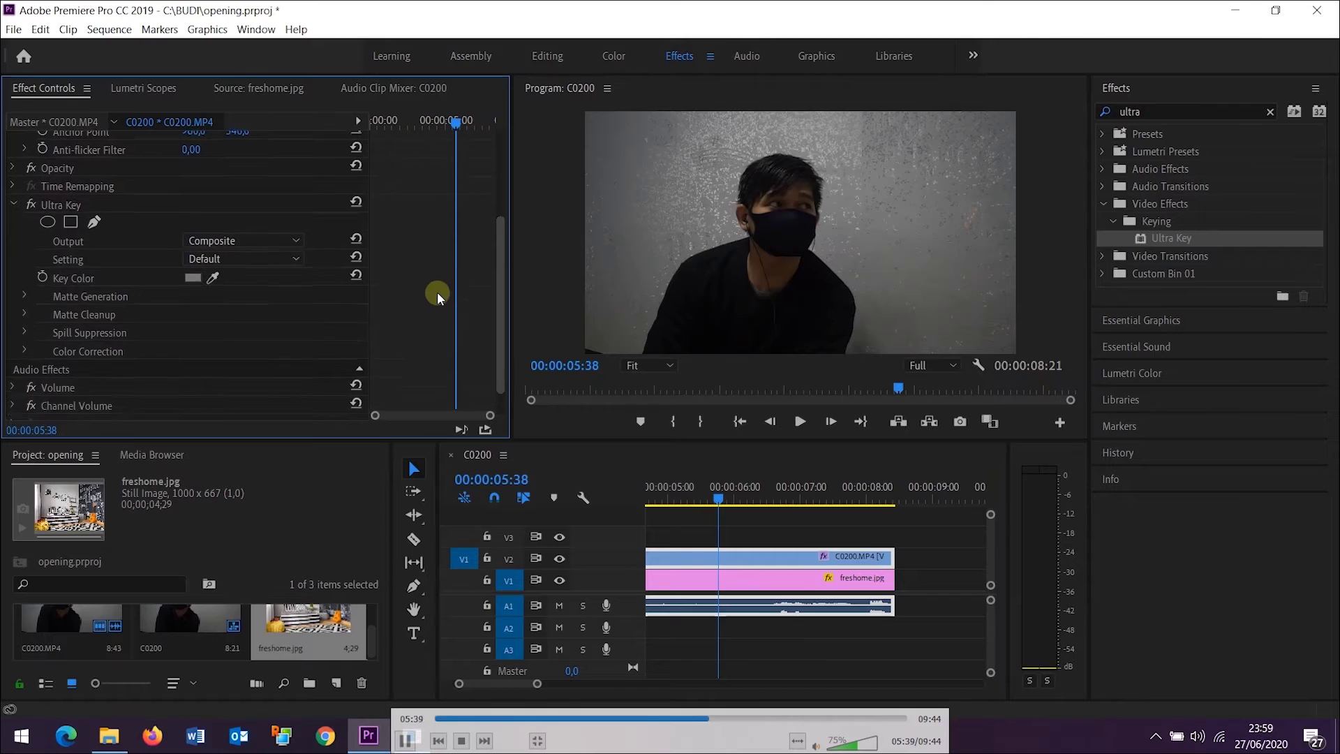
scroll(434, 299, down, 1)
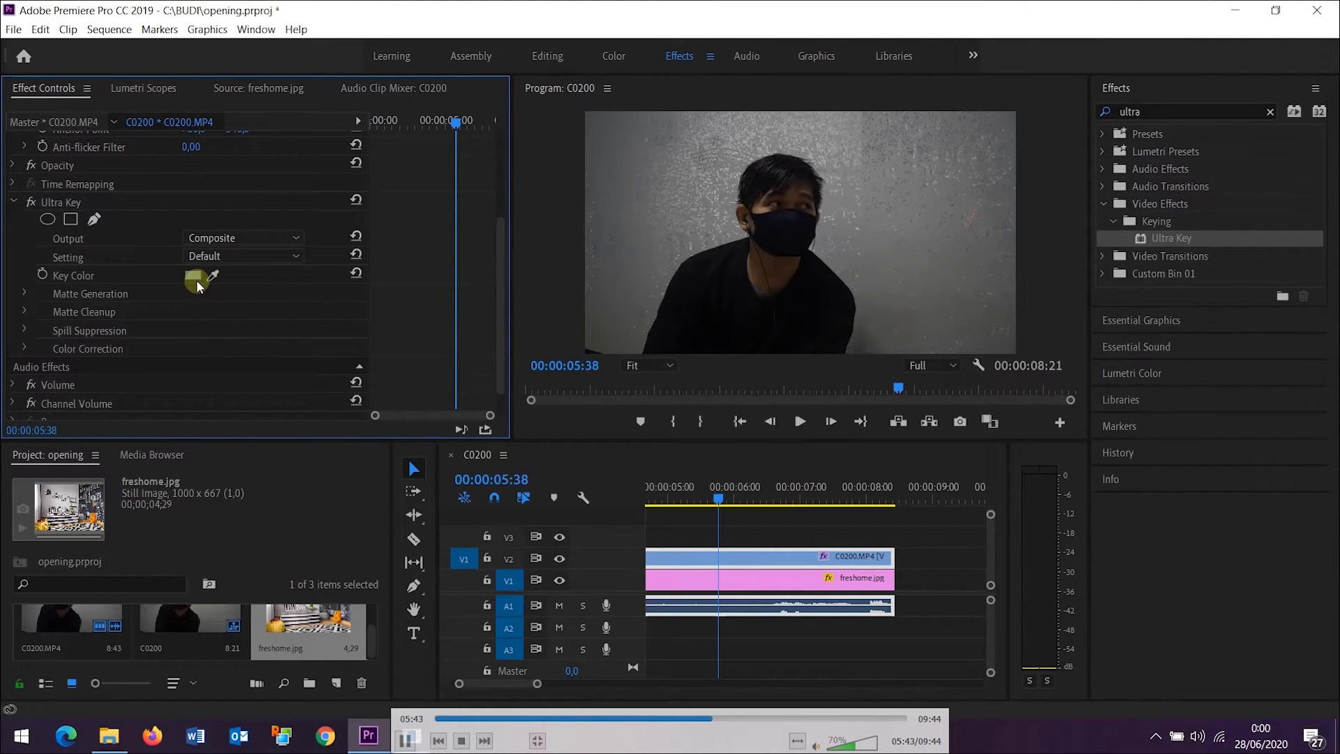
click(25, 291)
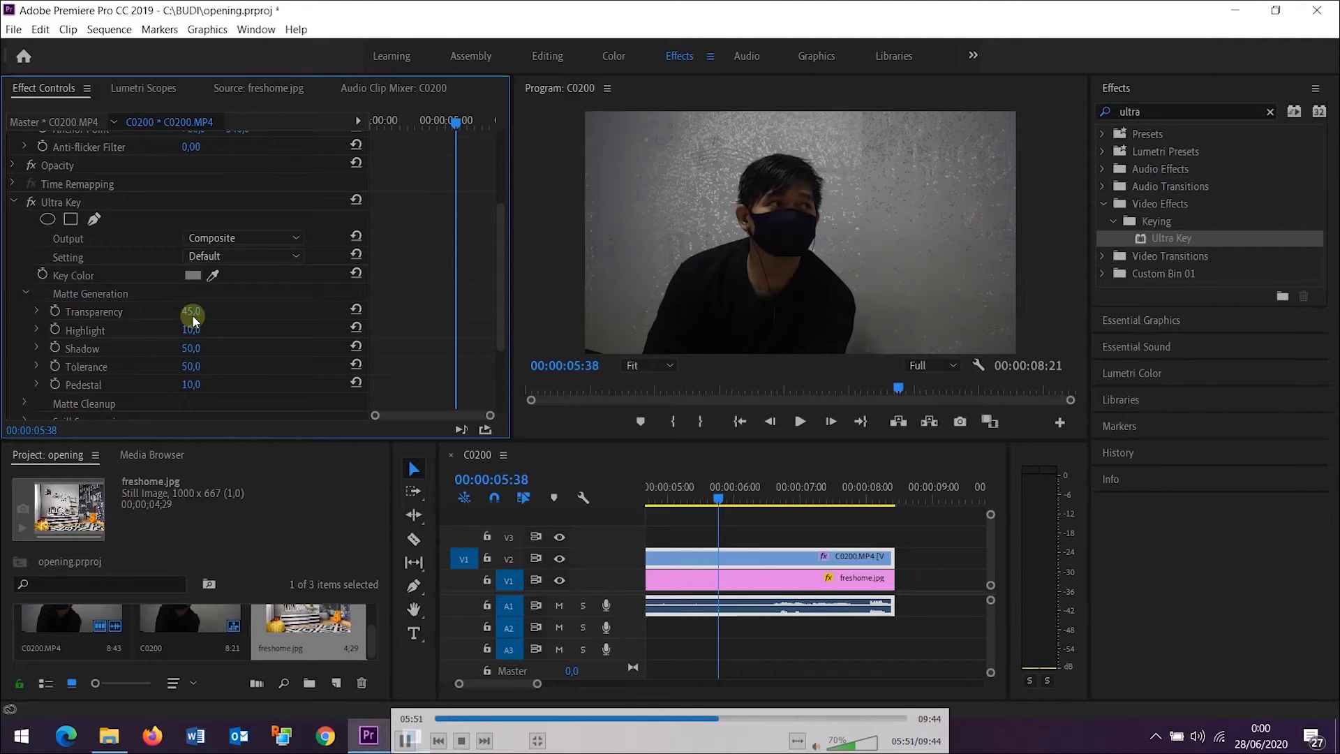
drag(192, 313, 202, 345)
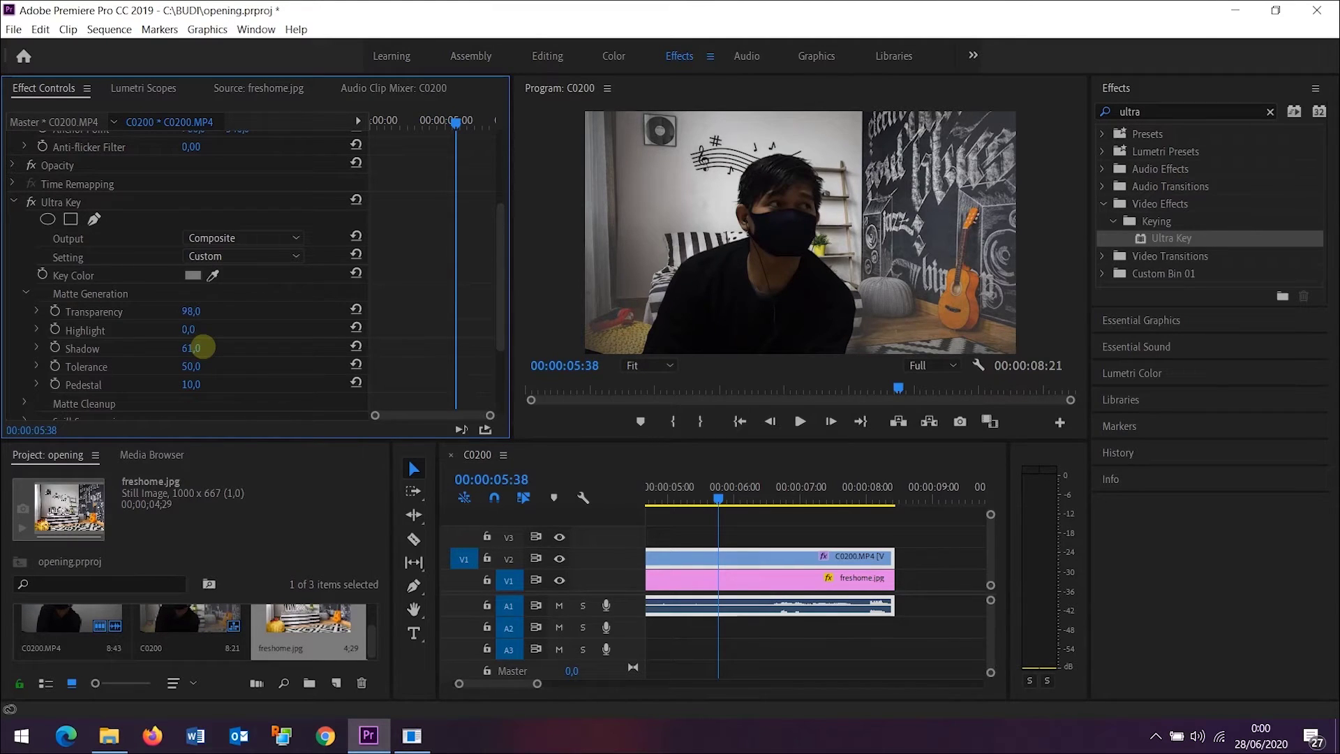
drag(191, 385, 205, 344)
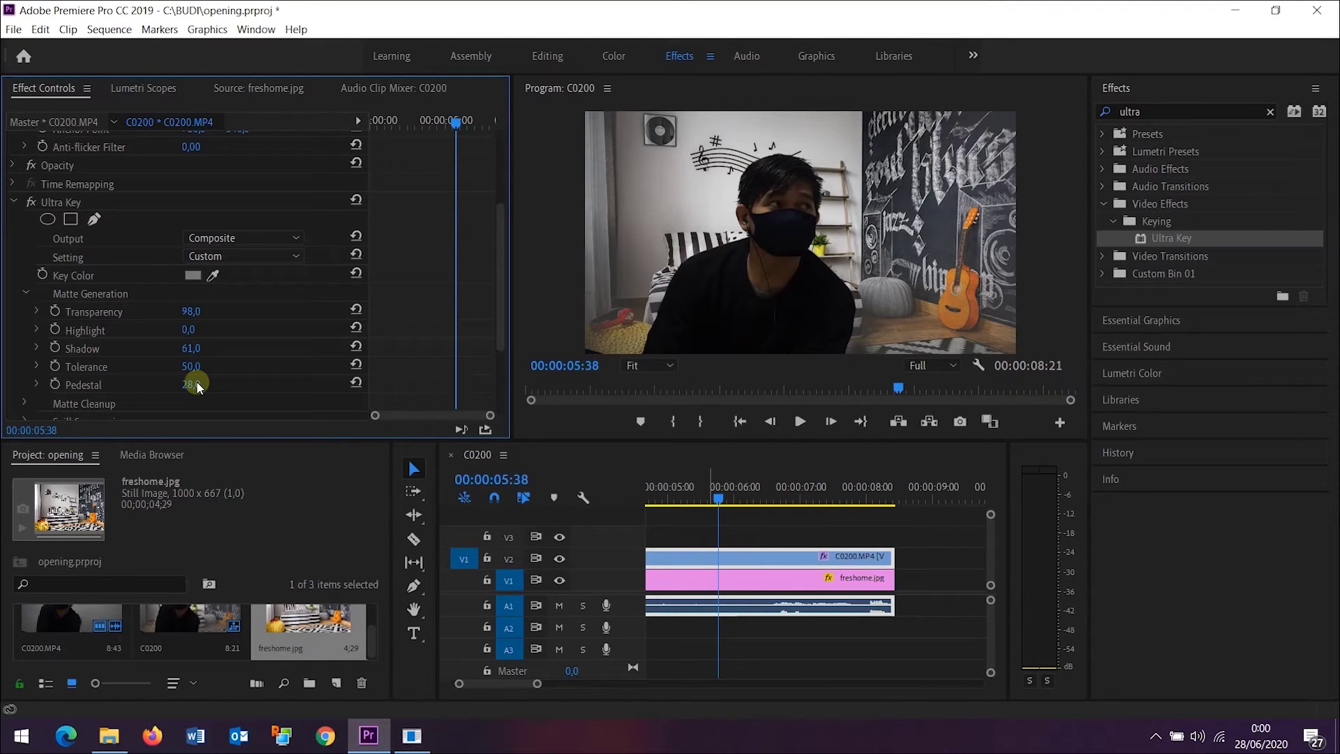
key(space)
key(space)
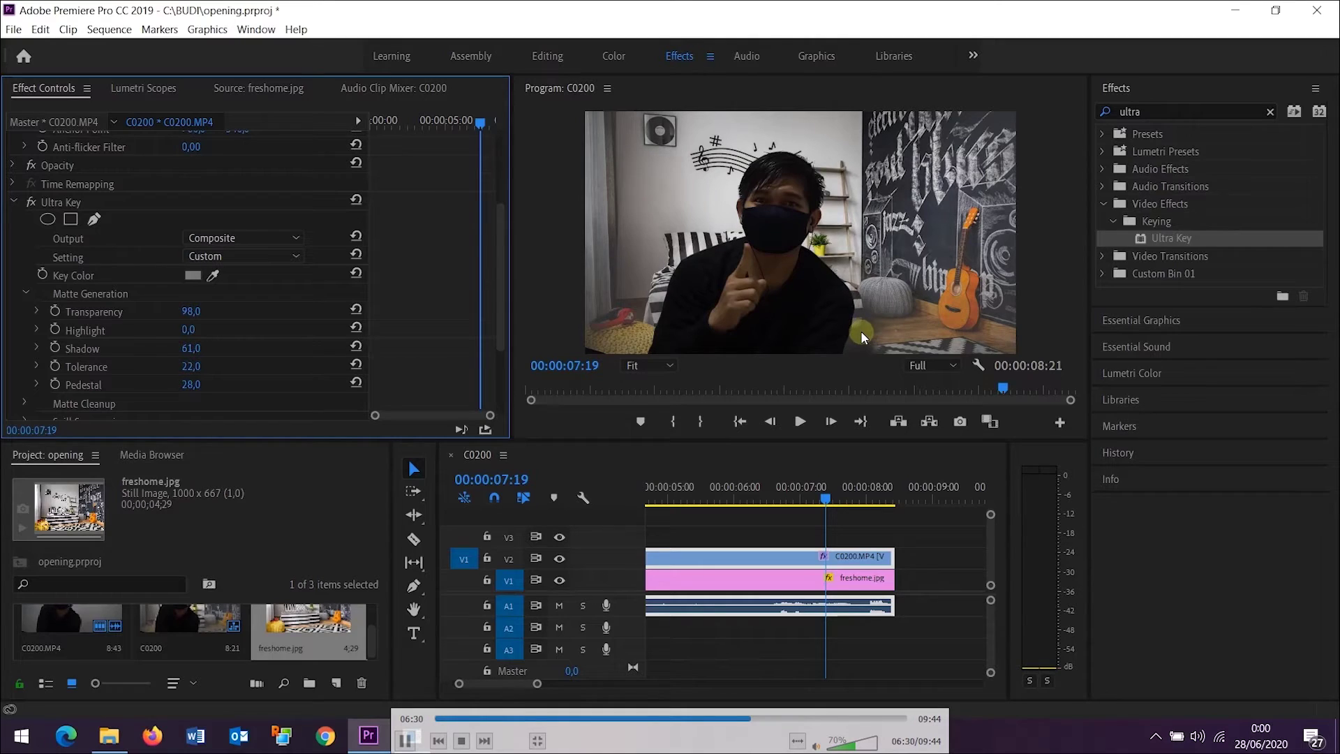
Set the Ultra Key Shadow of C0200.MP4 to 51 and play back the keyed clip from 00:00:05:19
drag(191, 348, 195, 357)
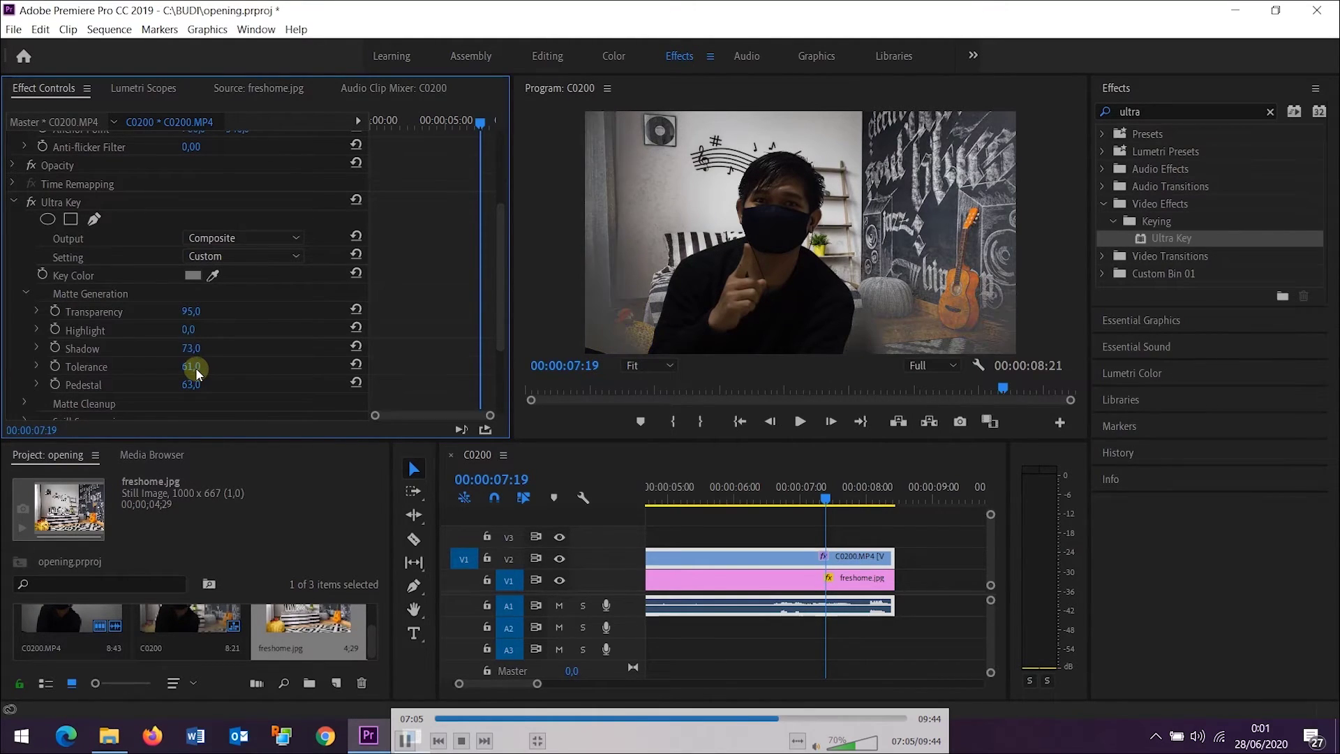
drag(190, 368, 193, 355)
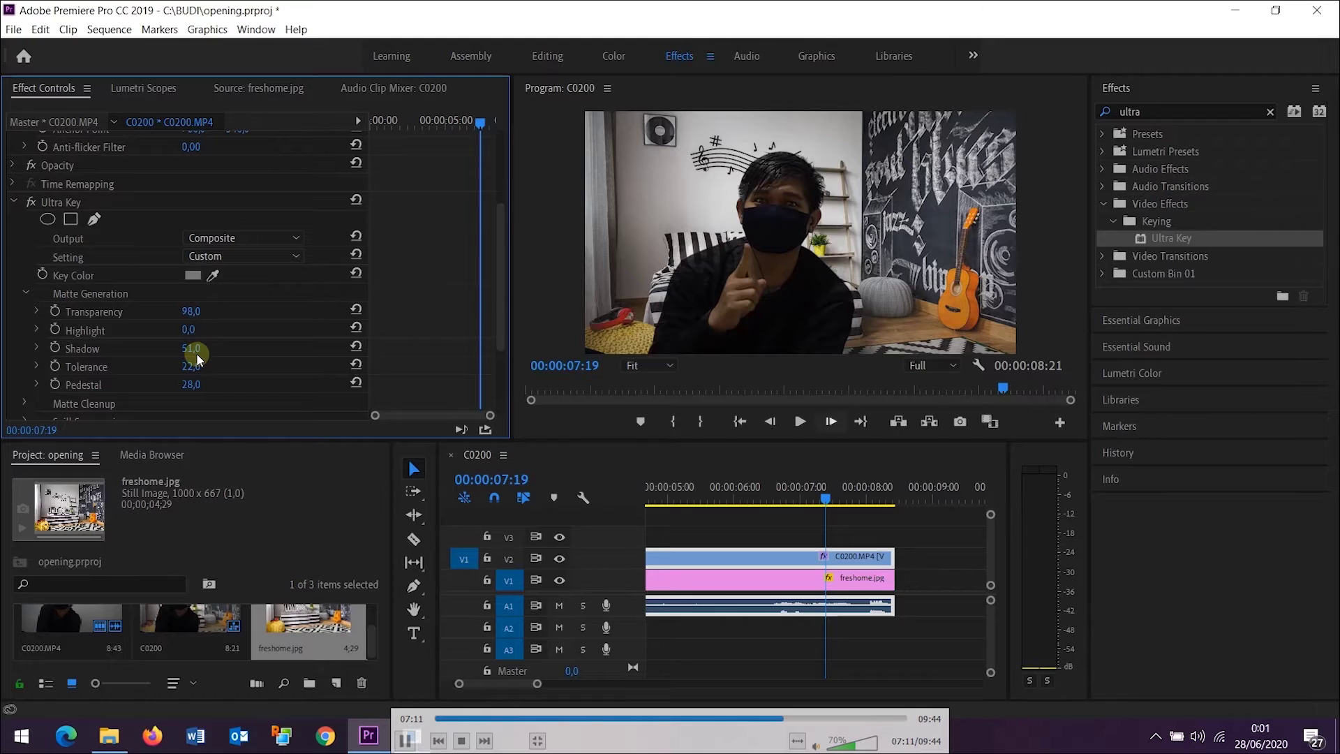
key(shift+Left)
key(shift+Left)
key(shift+Left)
key(shift+Left)
key(shift+Left)
key(shift+Left)
key(shift+Left)
key(shift+Left)
key(shift+Left)
key(shift+Left)
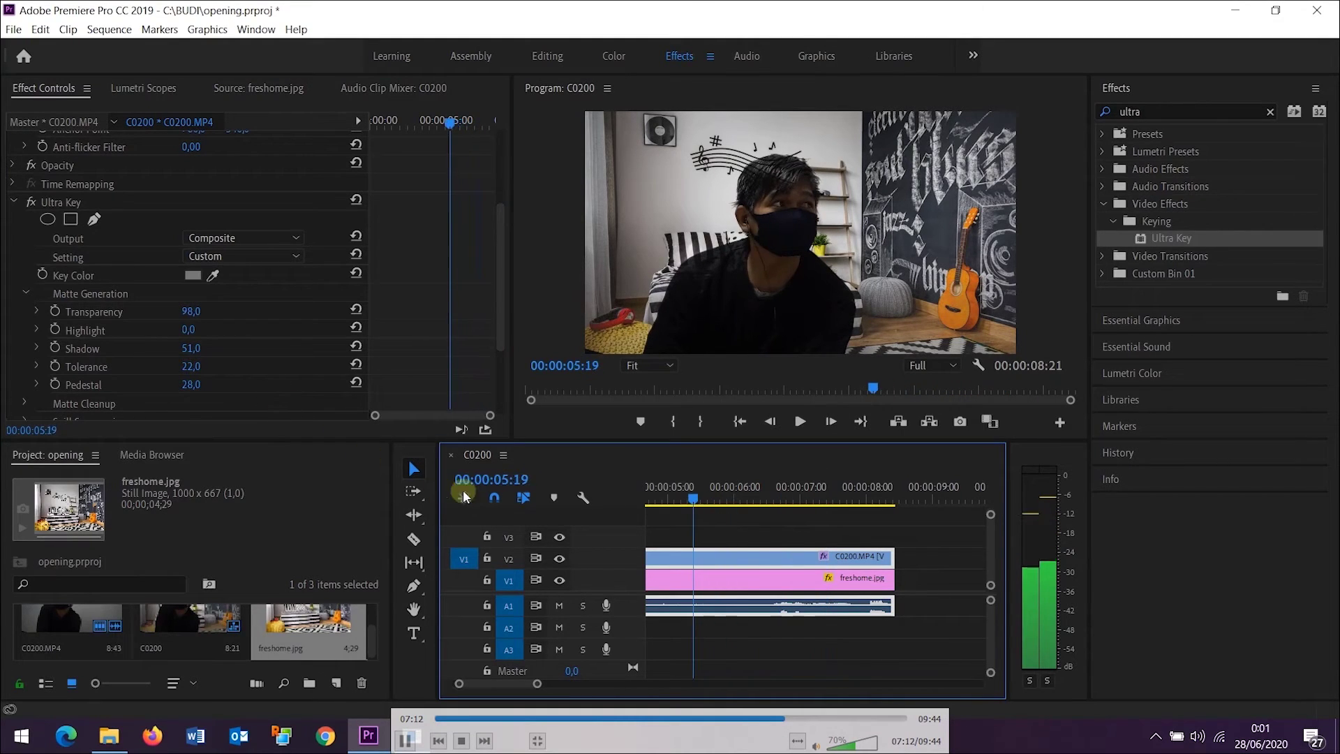
key(space)
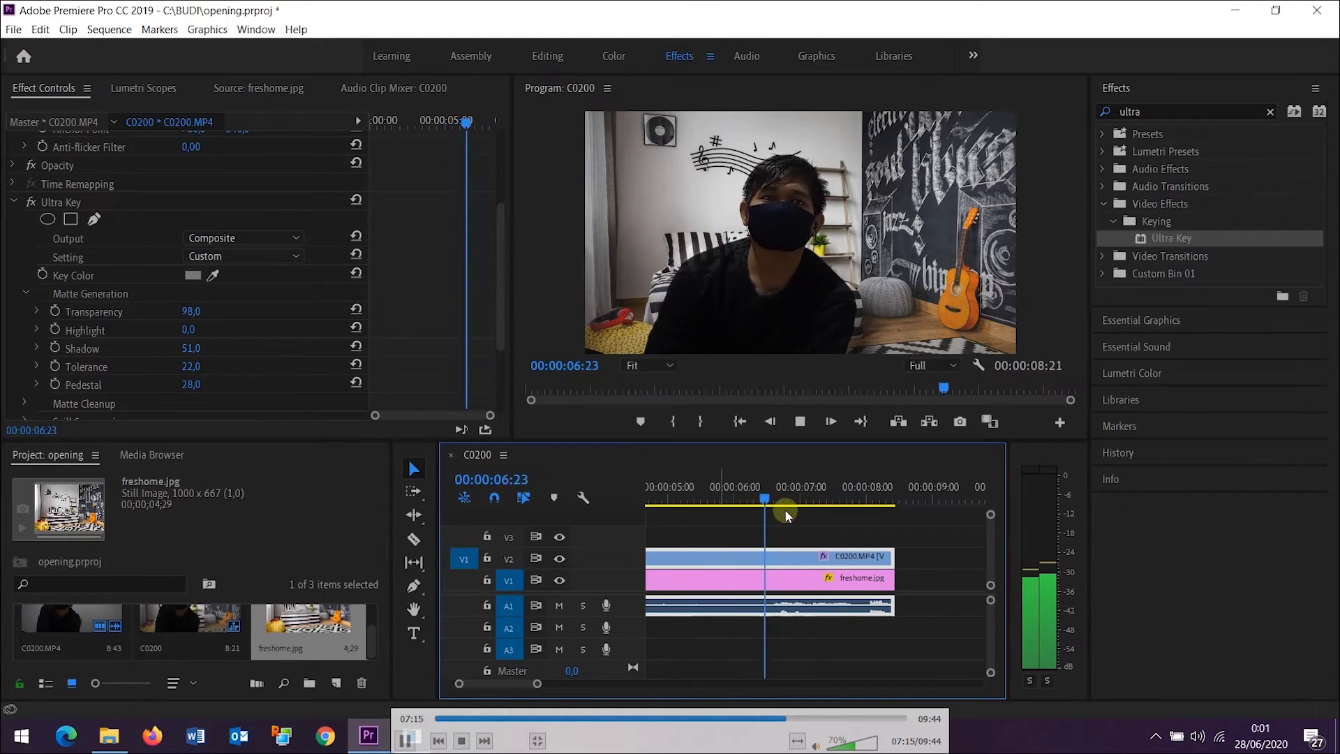
key(space)
Set the Ultra Key Highlight to 68 with the playhead at 00:00:08:15 and play to the end of the sequence
click(886, 499)
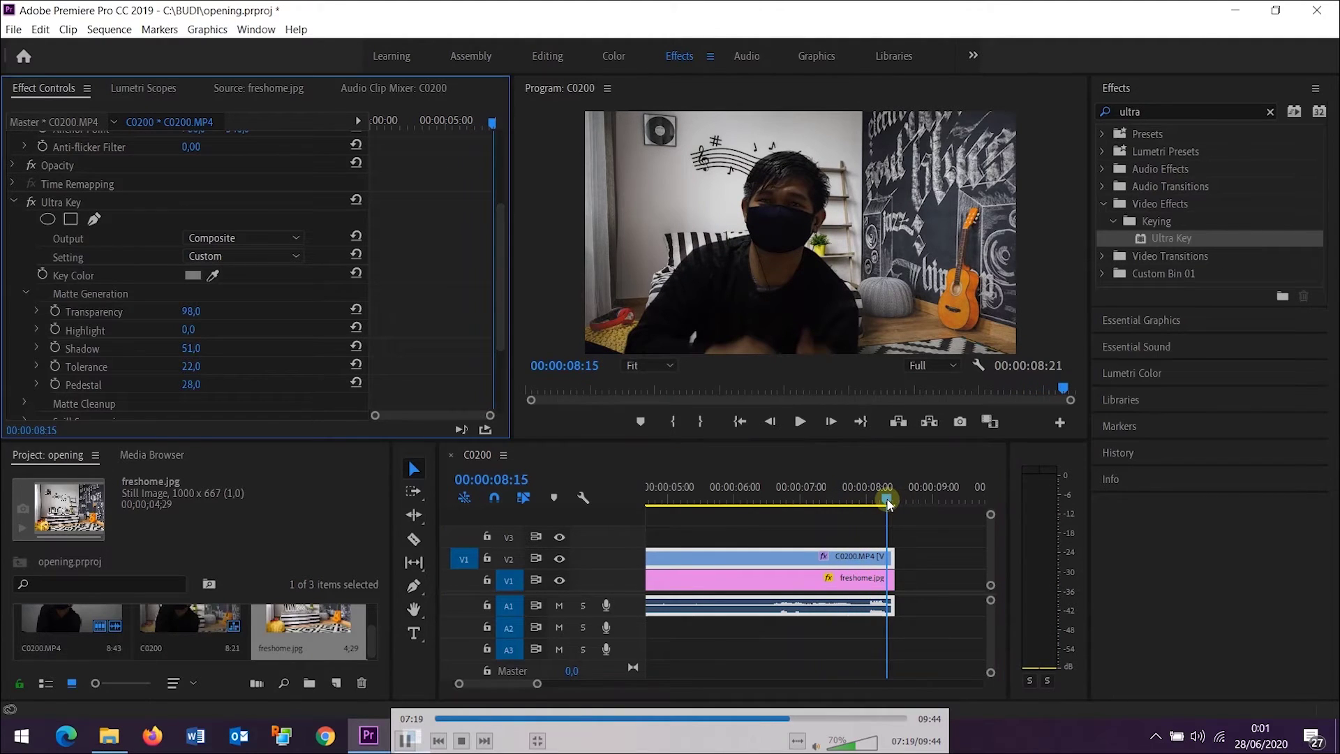
drag(191, 329, 211, 329)
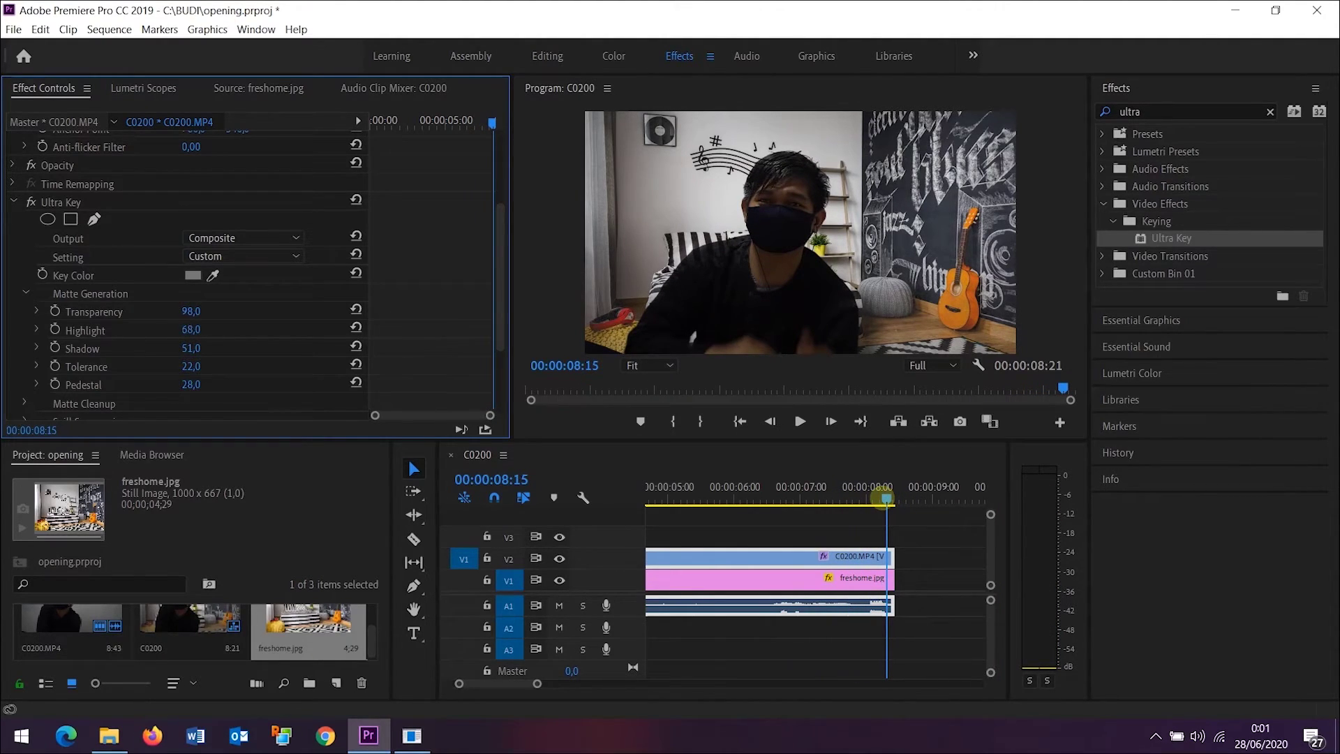
key(space)
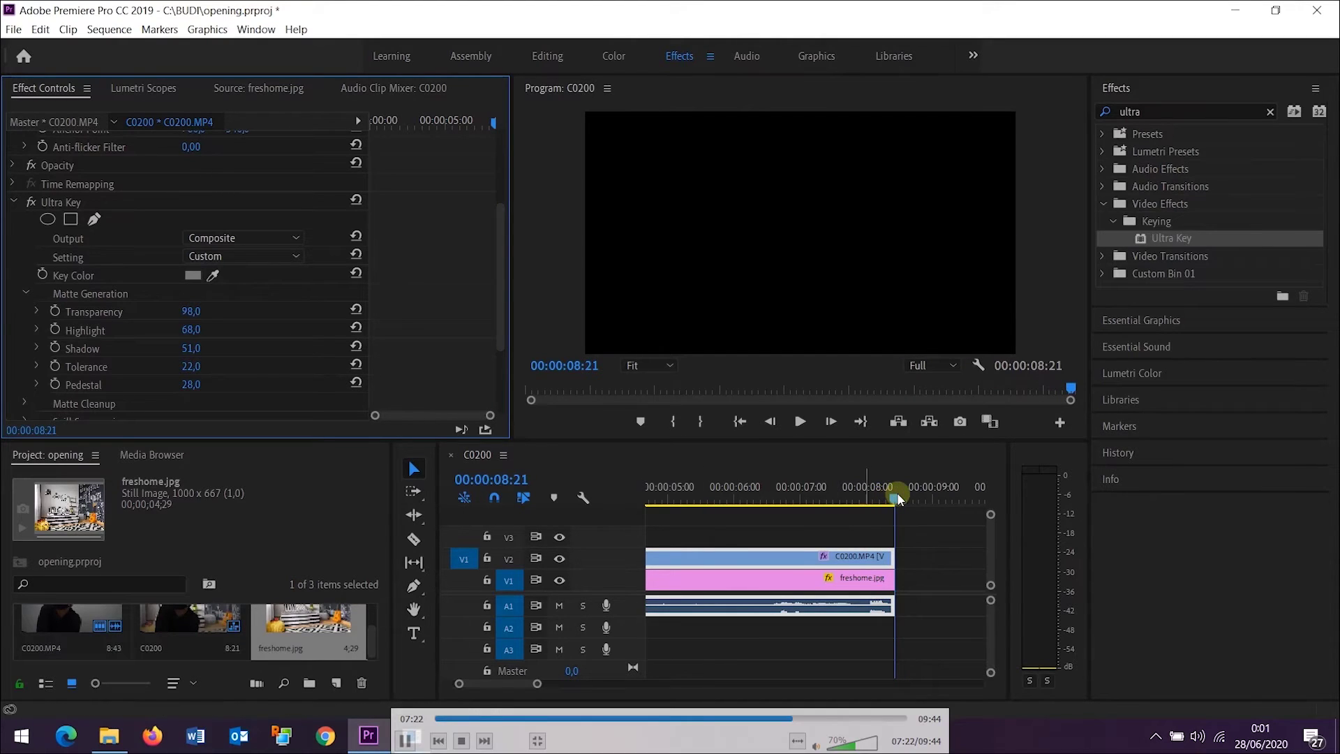
Set C0200.MP4's Ultra Key to Transparency 97, Highlight 0 and Shadow 55 at 00:00:06:15, and play the result up to 00:00:08:04
drag(895, 498, 755, 498)
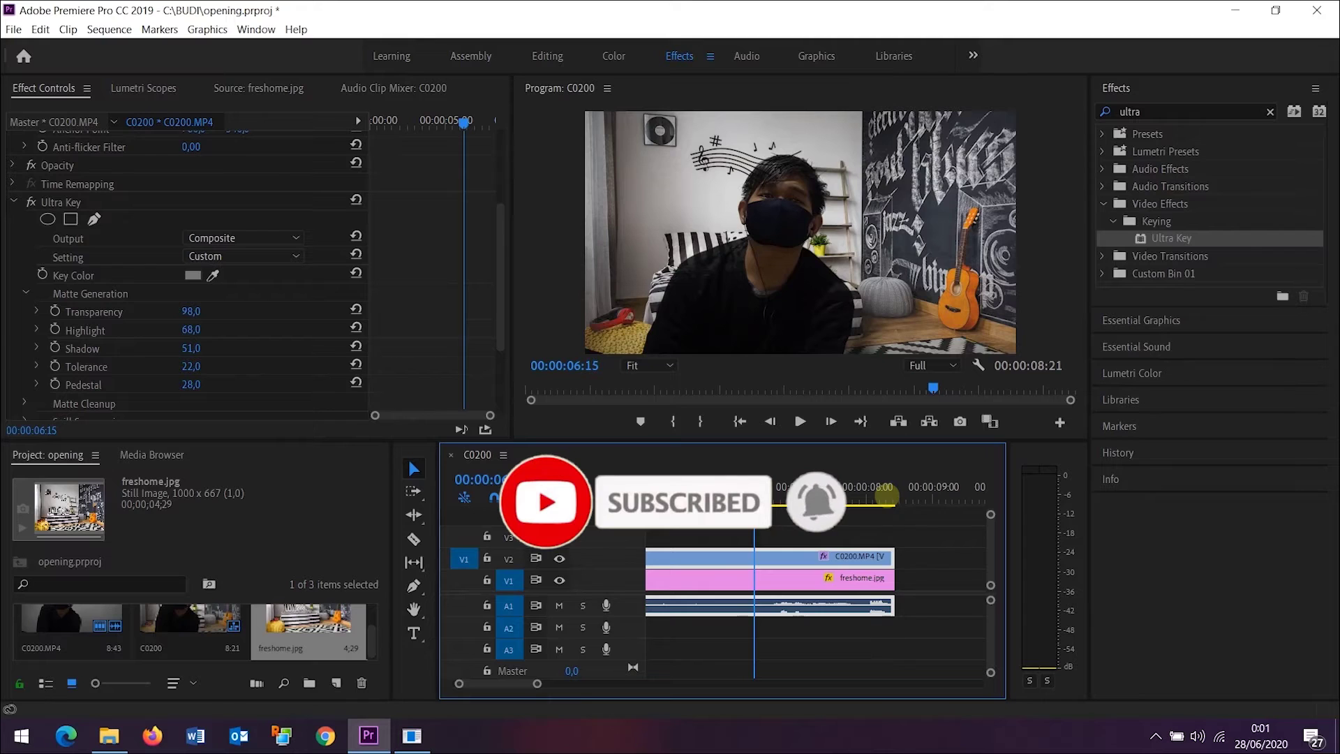
mouse_move(191, 311)
mouse_down()
mouse_move(136, 311)
mouse_move(198, 311)
mouse_up()
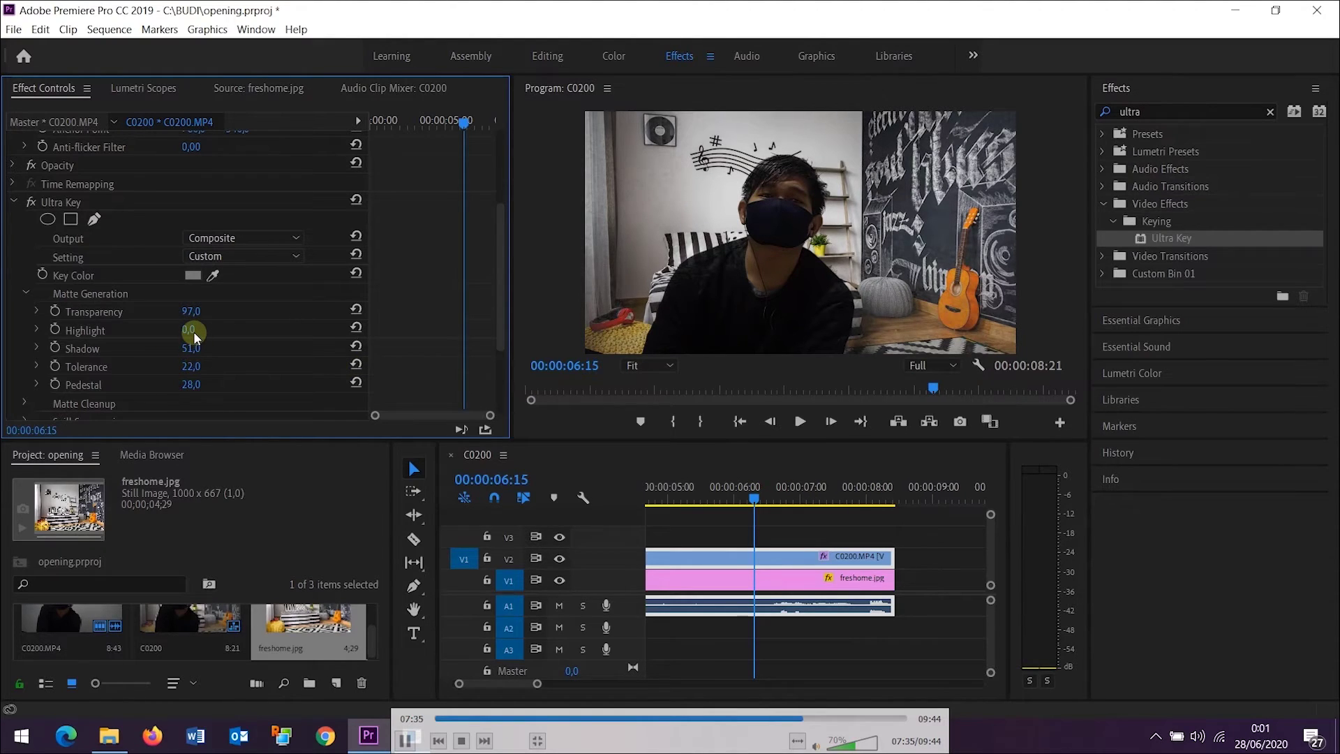
drag(195, 340, 196, 340)
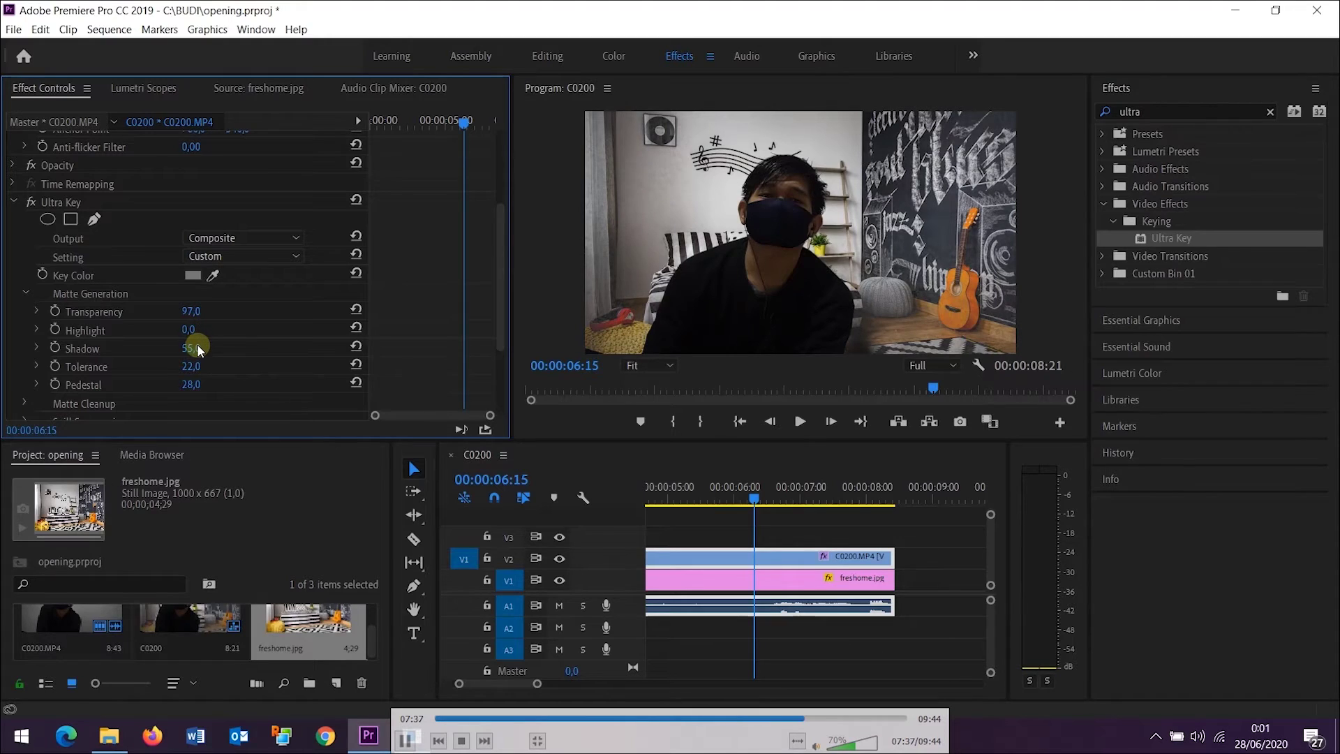
key(space)
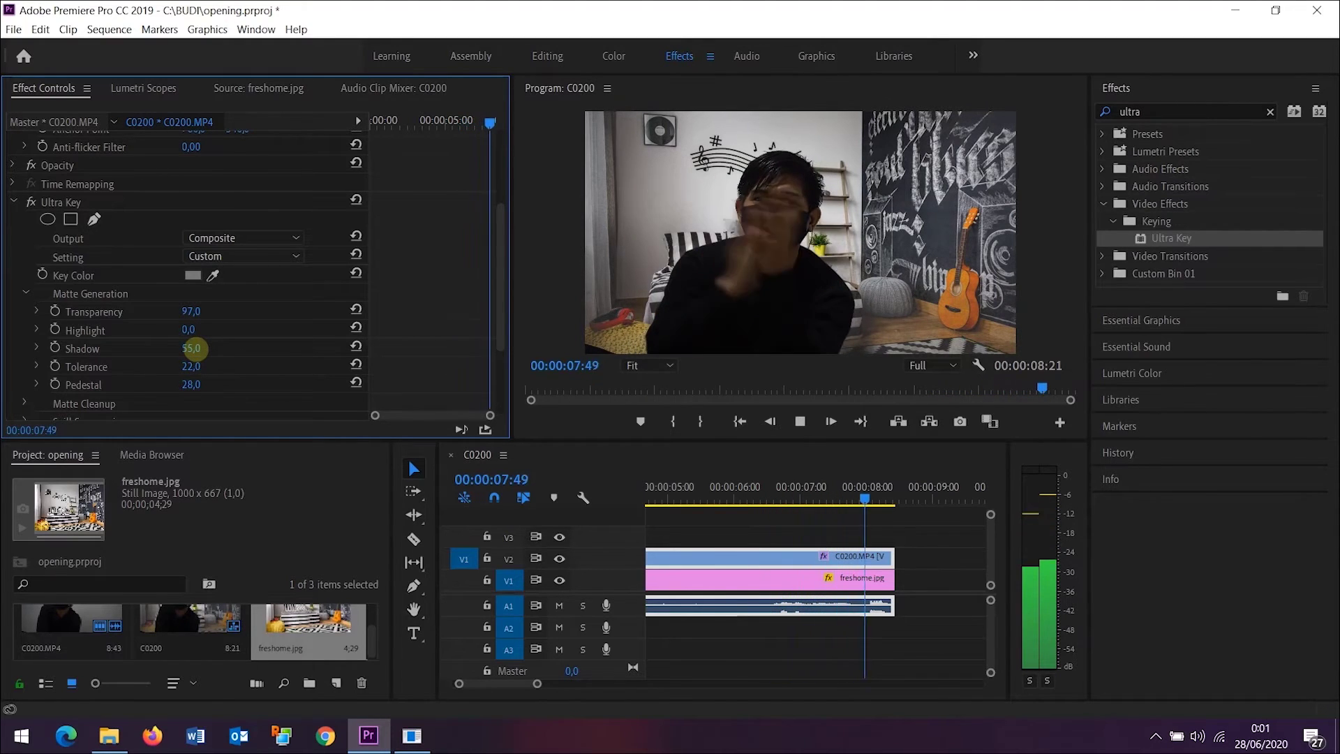
key(space)
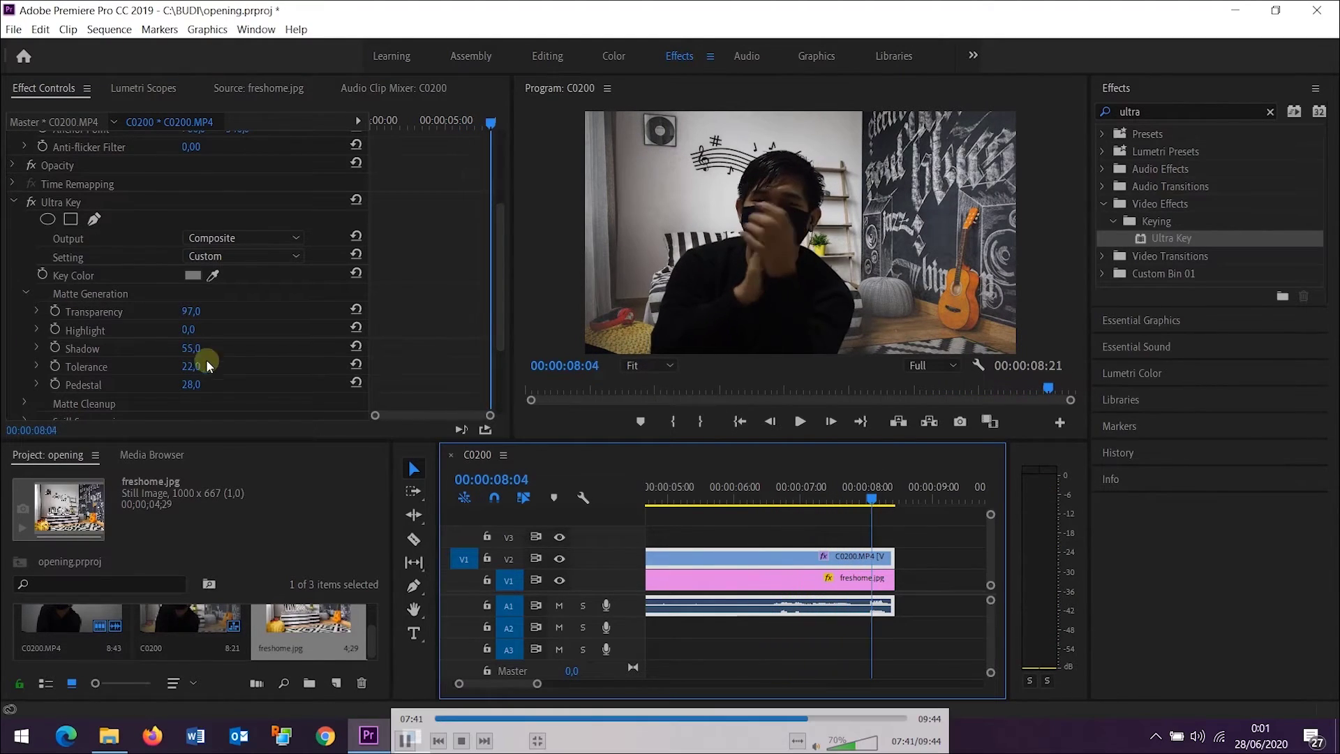
Examine the keyed hand movements frame by frame around 00:00:07:40, and replay the passage up to 00:00:08:04
key(Left)
key(Left)
key(Left)
key(Left)
key(Left)
key(Left)
key(Left)
key(Left)
key(Right)
key(Right)
key(Right)
key(Right)
key(Right)
key(Right)
key(Left)
key(Left)
key(Left)
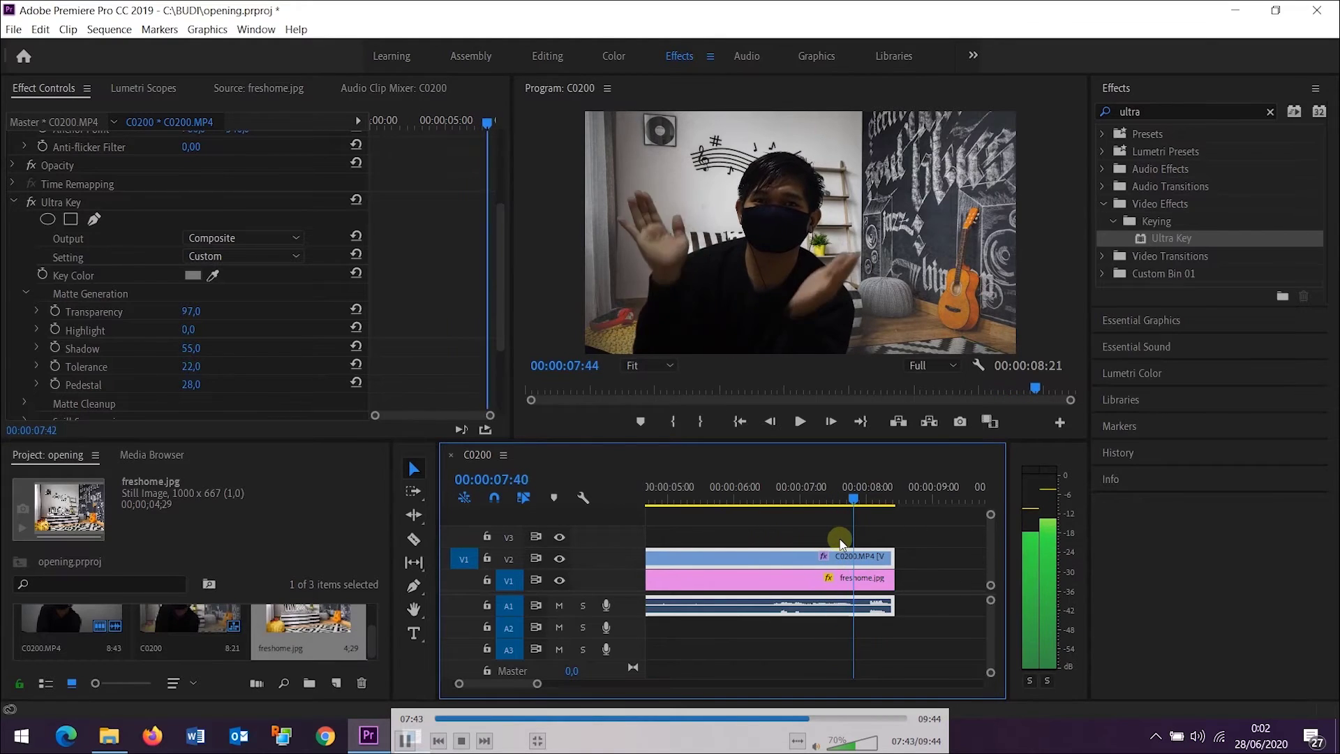
key(Right)
key(Right)
key(Right)
key(Right)
key(Right)
key(Right)
key(Right)
key(Right)
key(Right)
key(Right)
key(Right)
key(Right)
key(Right)
key(Right)
key(Right)
key(Right)
key(Left)
key(Left)
key(Left)
key(Left)
key(Left)
key(Left)
key(Left)
key(Left)
key(Left)
key(Left)
key(Left)
key(Left)
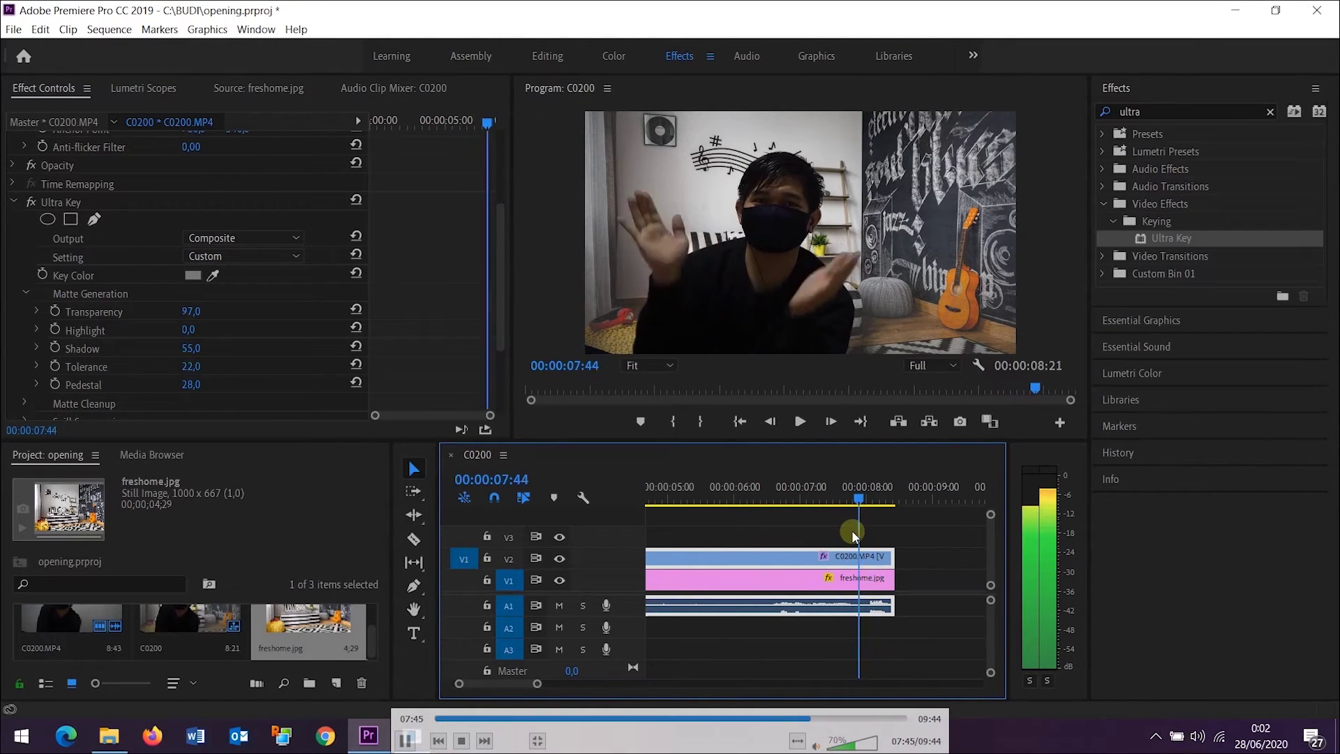
key(Left)
key(Left)
key(Left)
key(Left)
key(Left)
key(Left)
key(Left)
key(Left)
key(Left)
key(Left)
key(Left)
key(Left)
key(Left)
key(Left)
key(Left)
key(Left)
key(Left)
key(Left)
key(Left)
key(Left)
key(space)
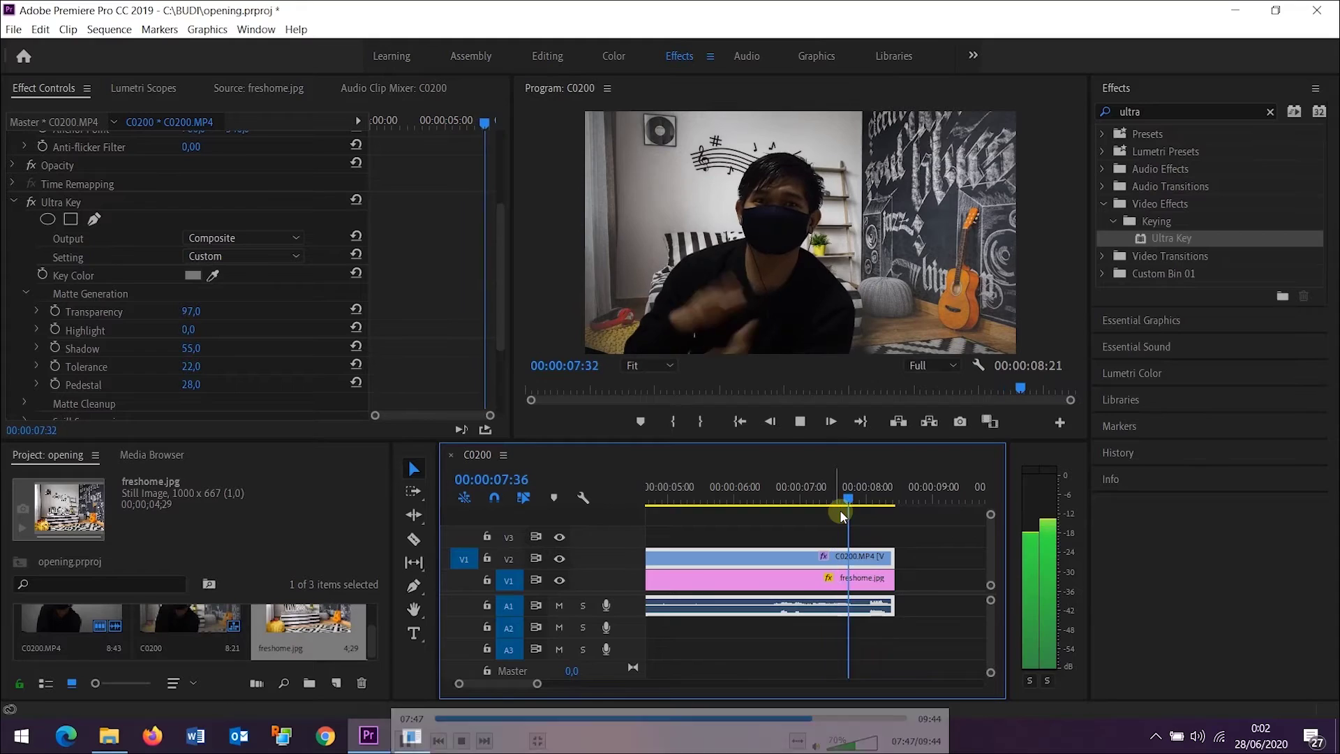
key(space)
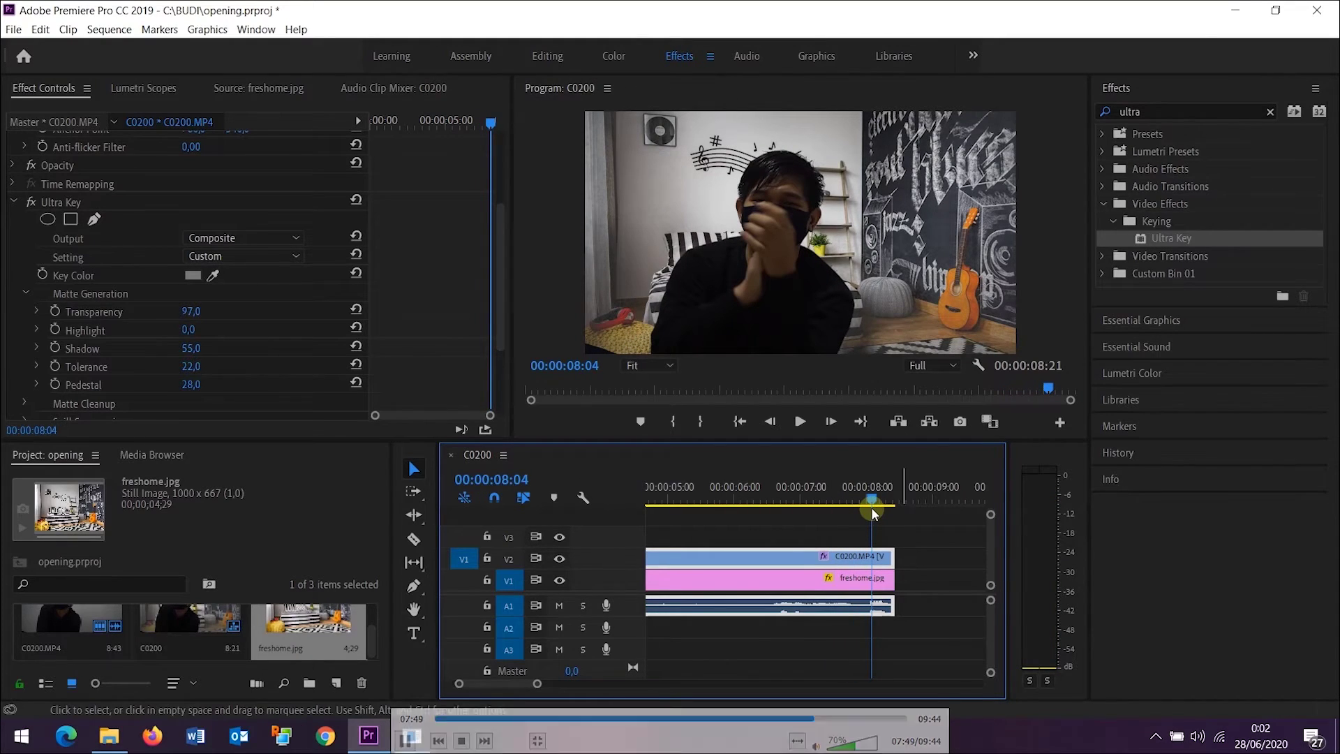